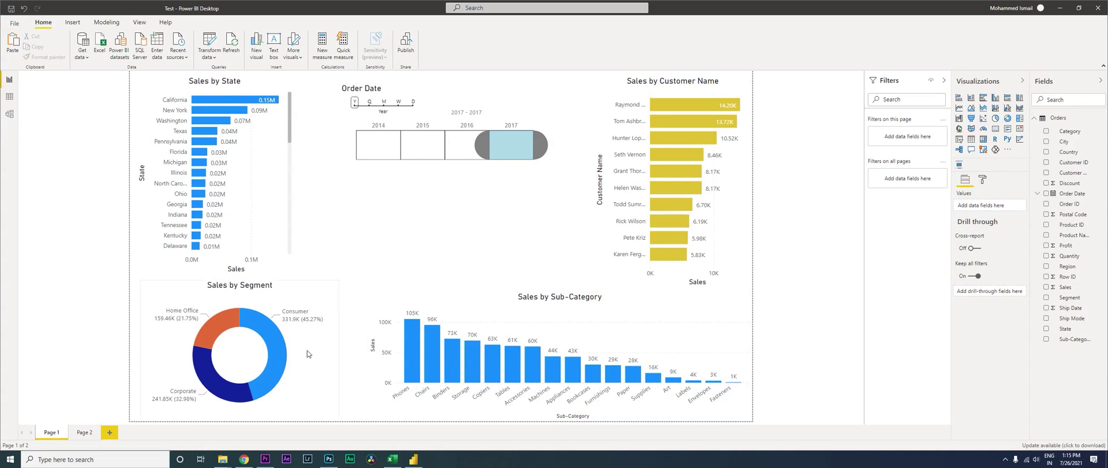
Step: Switch to Page 2, which shows the 2017 and 2016 Q4 monthly sales matrices
click(84, 431)
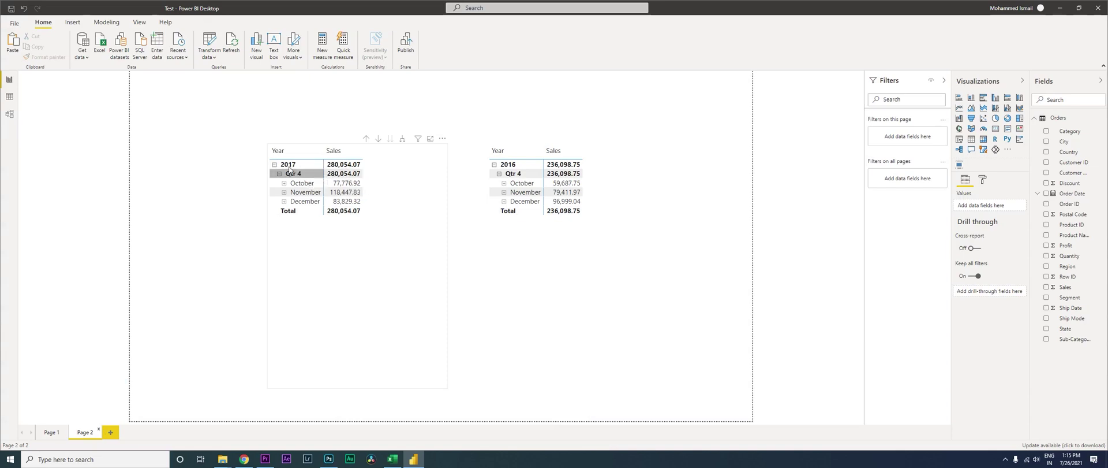
Step: Compare the 2017 Q4 sales total of 280,054.07 with the 2016 total of 236,098.75
click(346, 212)
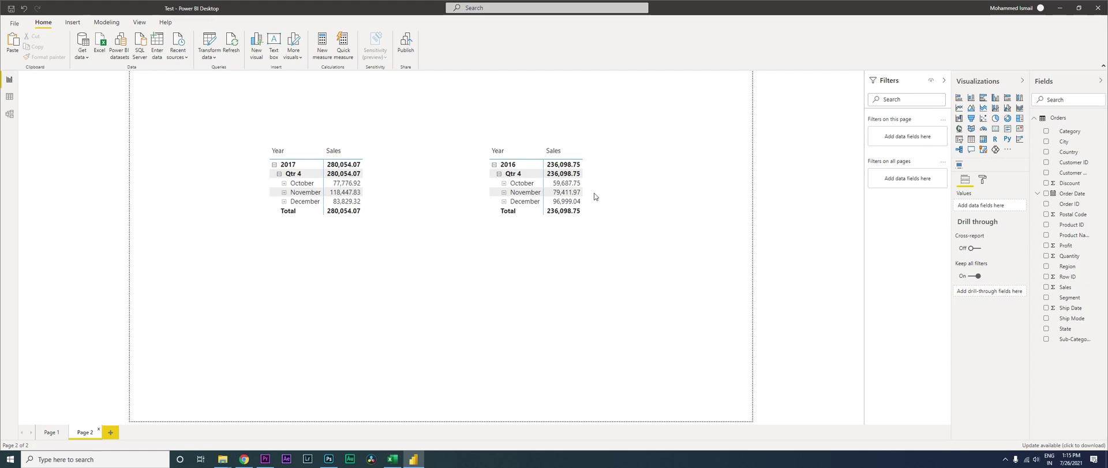
click(551, 212)
Step: Create a new calculated table named Calendar from the Modeling ribbon
click(109, 23)
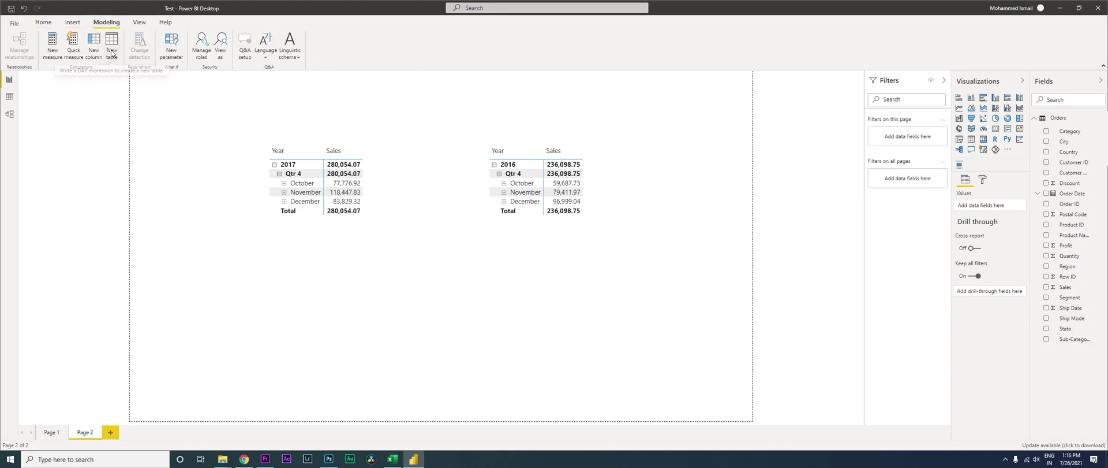
click(113, 53)
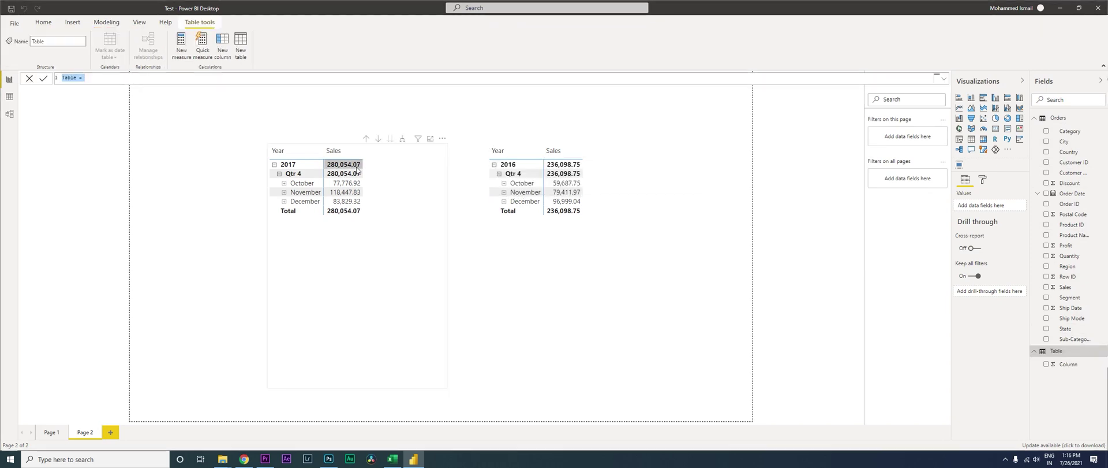
click(73, 81)
double_click(73, 81)
text(Calendar)
Step: Add the variable MinDate = MIN(Orders[Order Date]) to the Calendar formula
key(shift+Return)
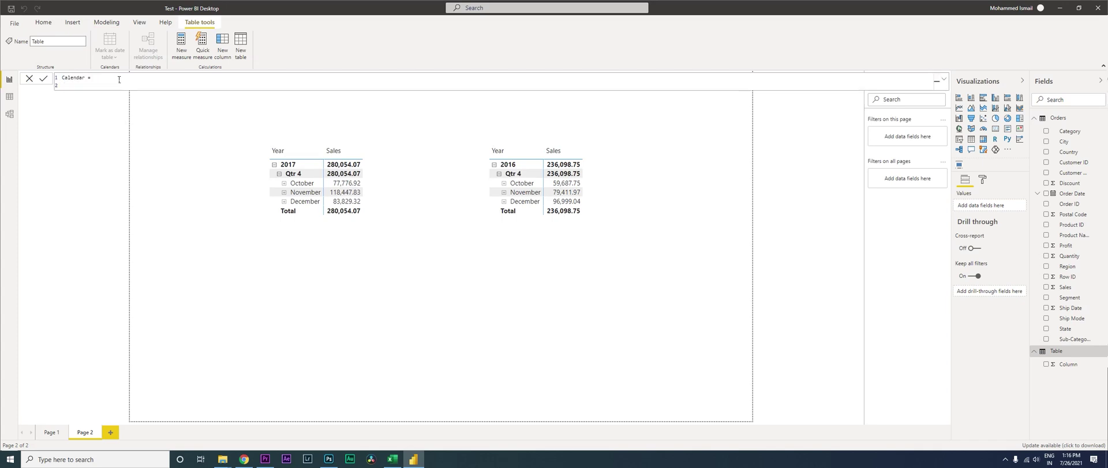
text(va)
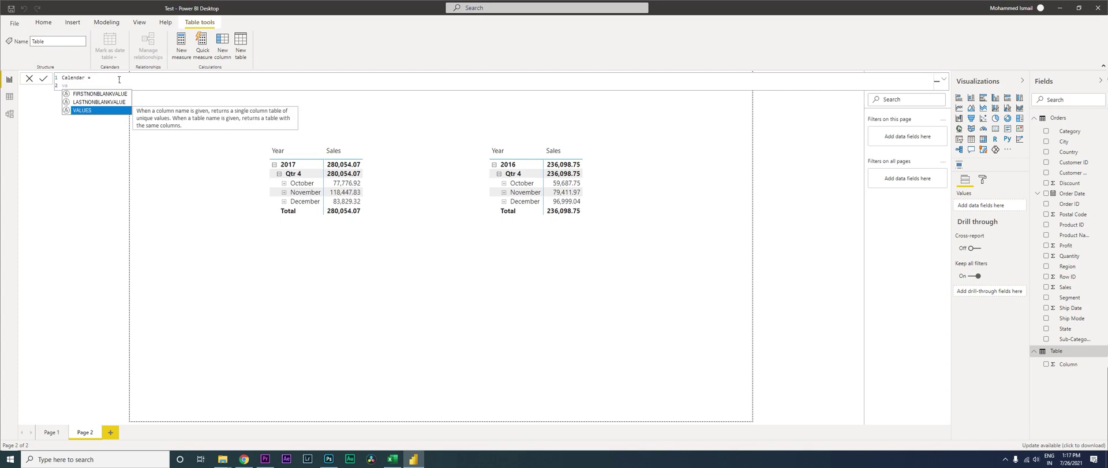
text(r)
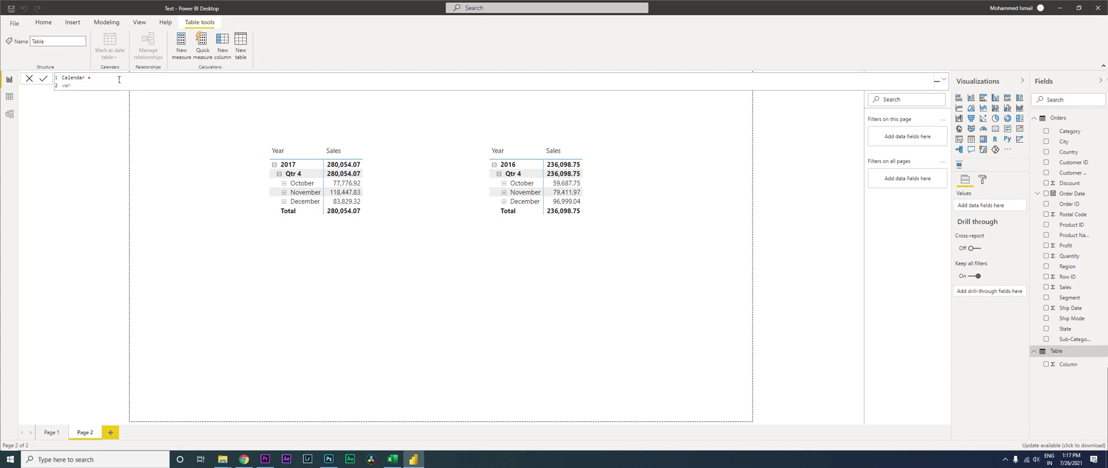
text( MinDate = Min()
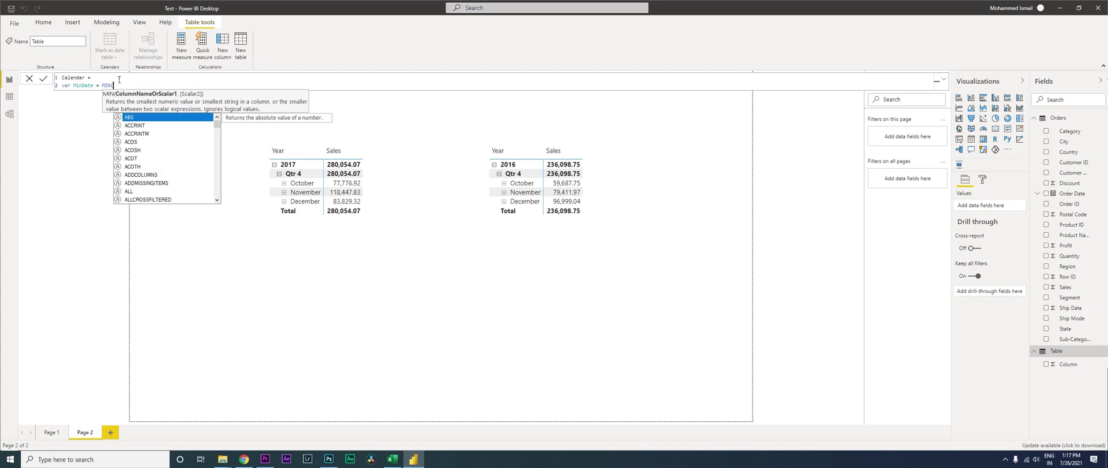
text(order)
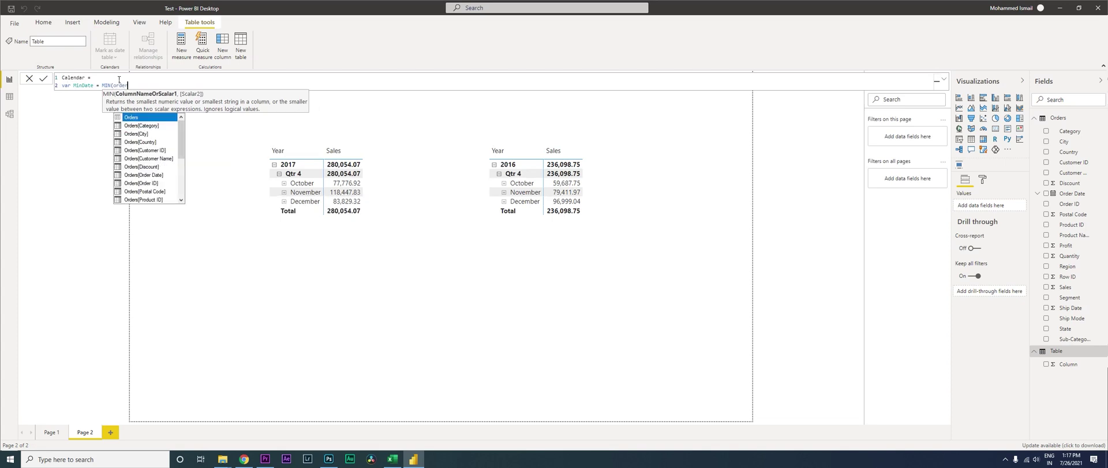
key(Down)
key(Down)
key(Down)
key(Down)
key(Down)
key(Down)
key(Down)
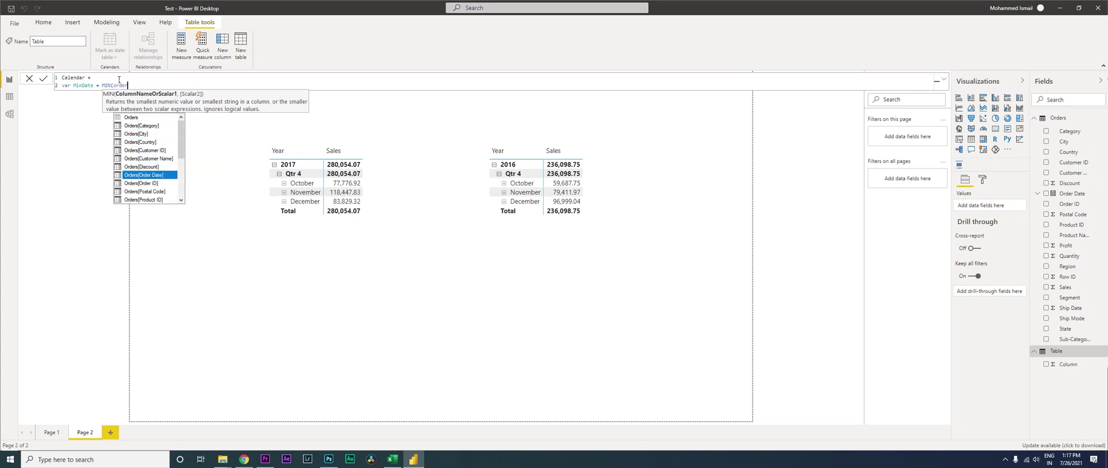
key(Tab)
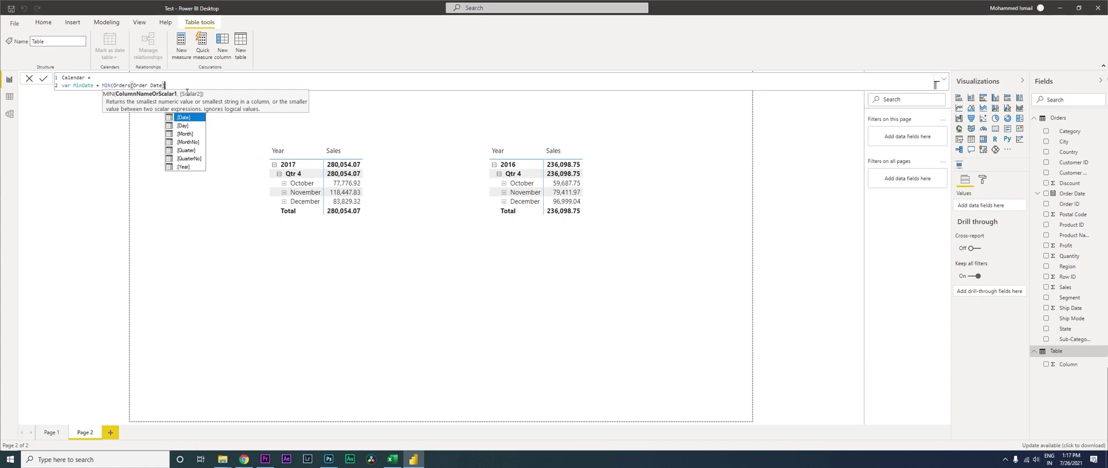
text())
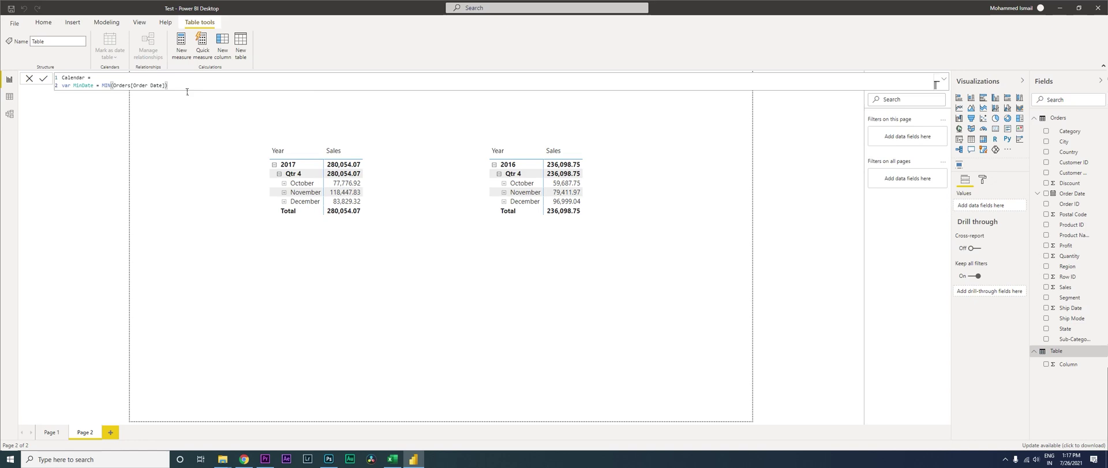
Step: Add the variable Maxdate = MAX(Orders[Order Date]) and commit the formula
key(shift+Return)
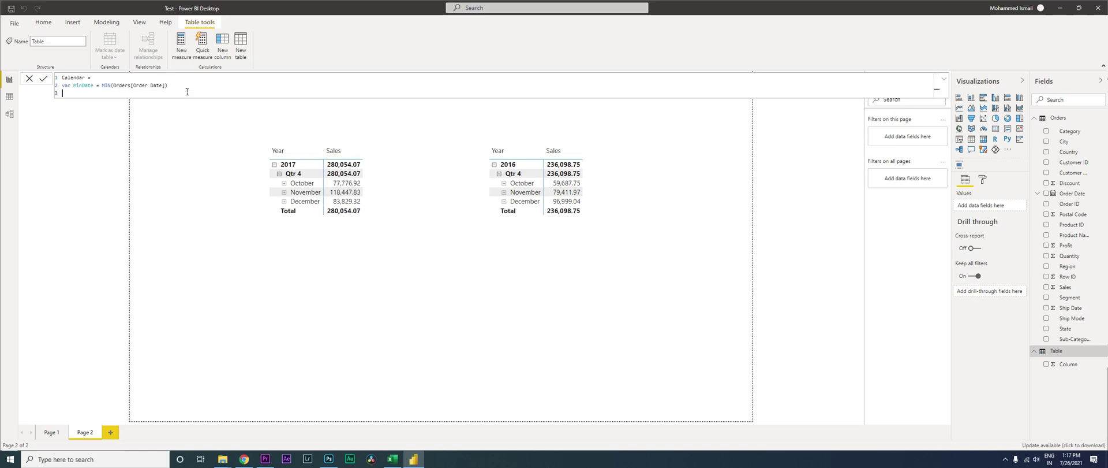
text(Var Maxdate = M)
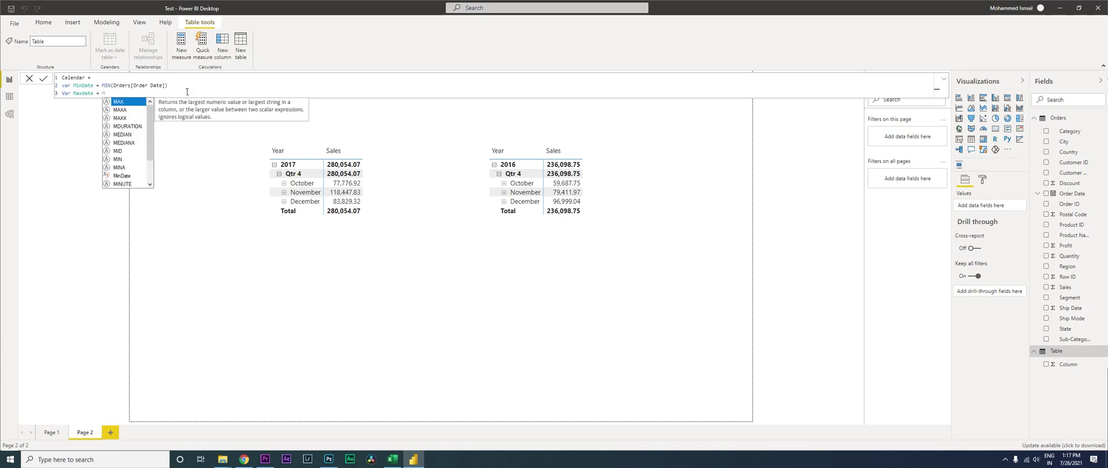
key(Tab)
text((ord)
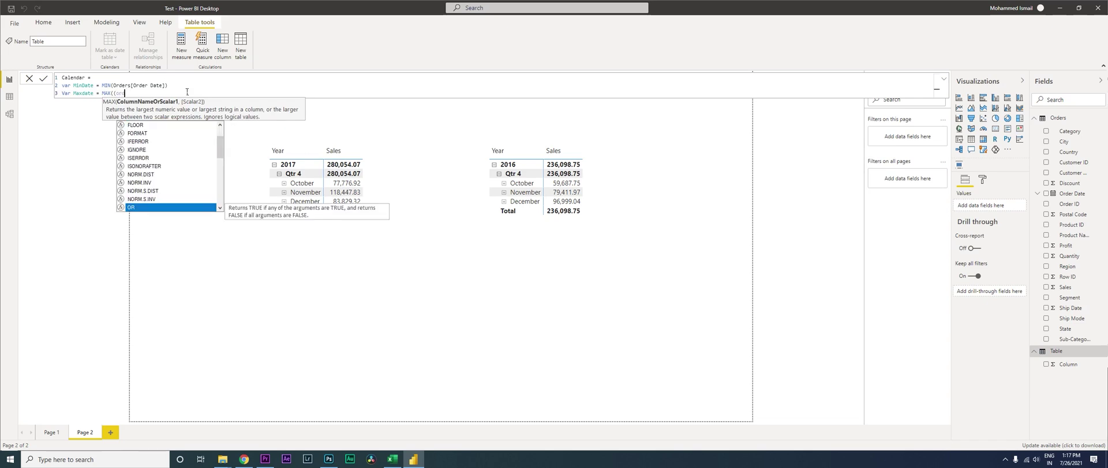
text(e)
key(Down)
key(Down)
key(Down)
key(Down)
key(Down)
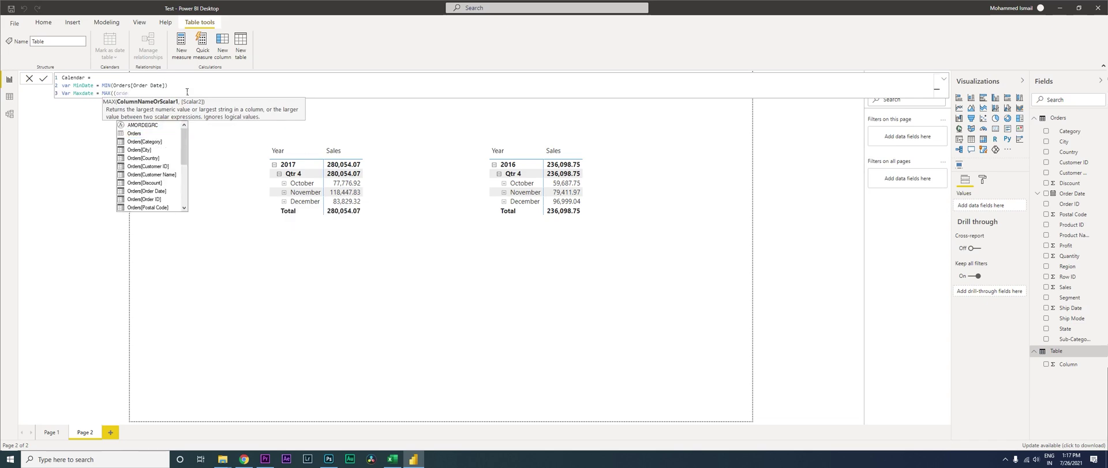
key(Down)
key(Down)
key(Tab)
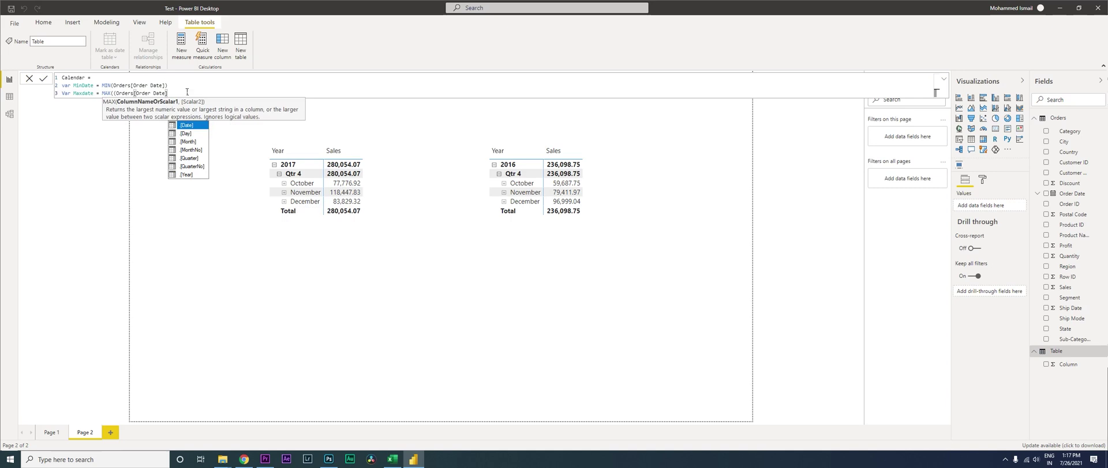
text())
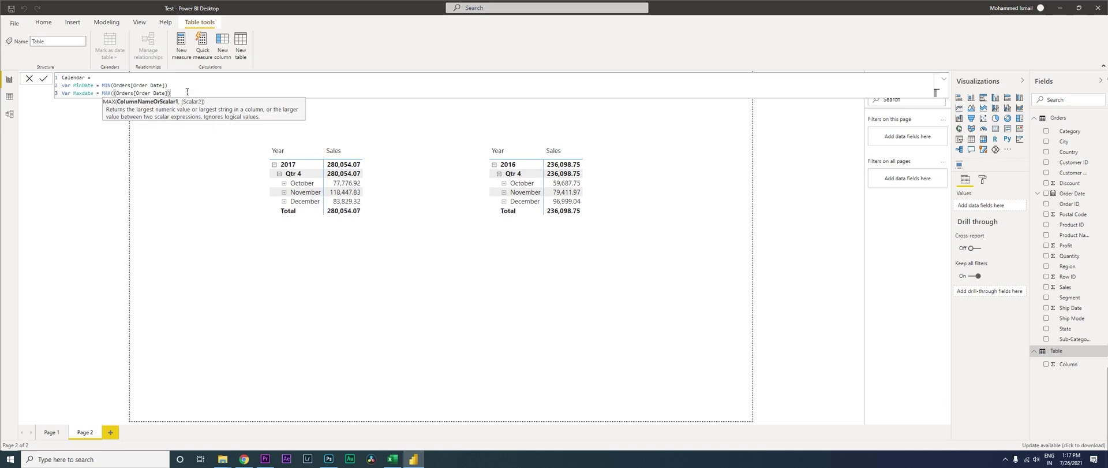
key(Return)
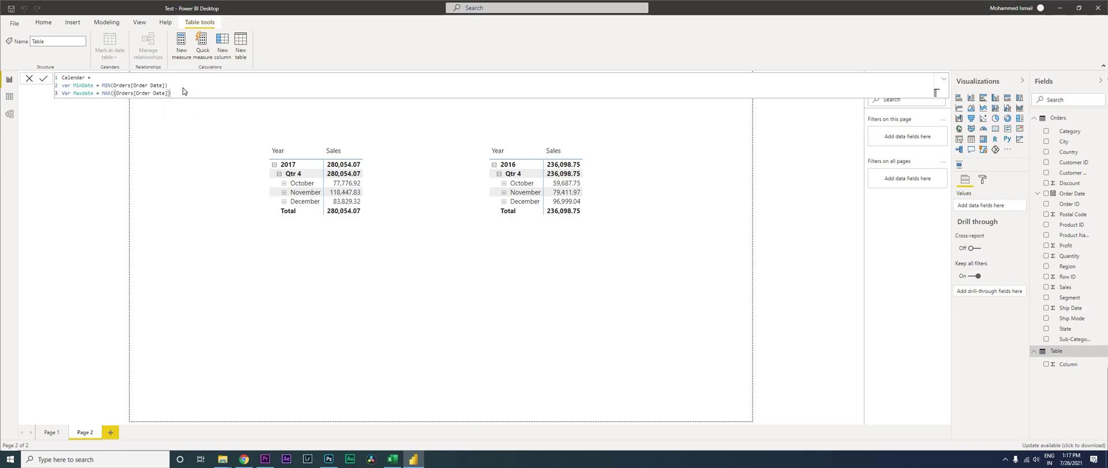
Step: Close the MAX call, then add a Return line starting the CALENDAR function
text())
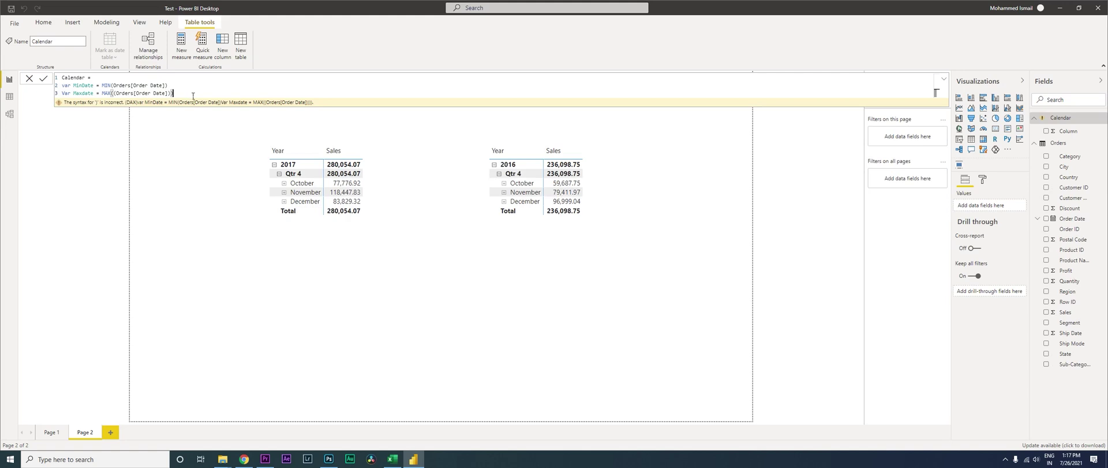
key(shift+Return)
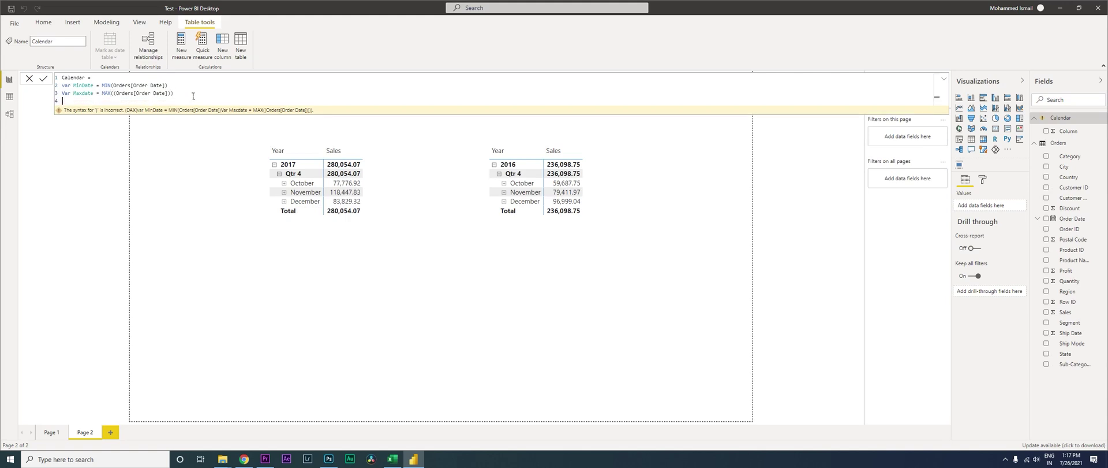
text(Return)
key(shift+Return)
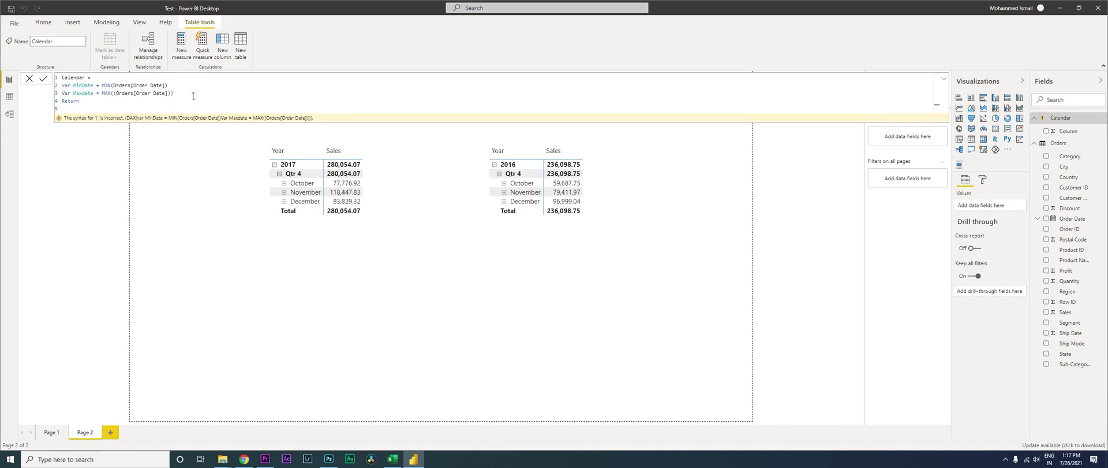
text(Cale)
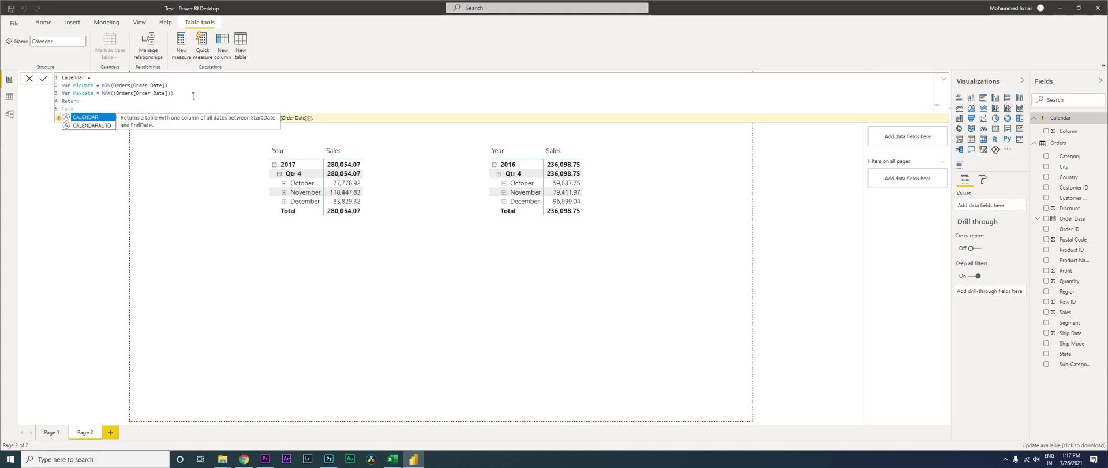
key(Tab)
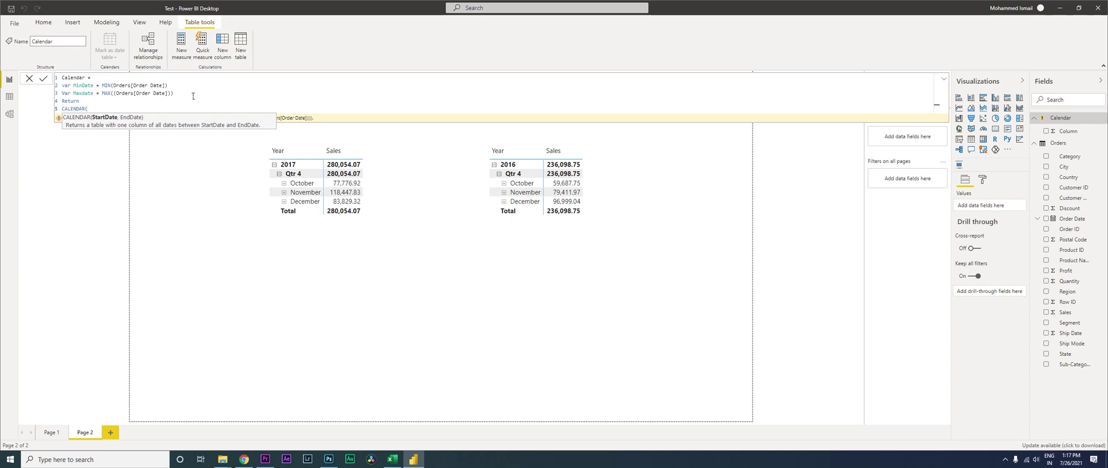
Step: Pass MinDate and Maxdate as CALENDAR's arguments and commit the Calendar table
text(Min)
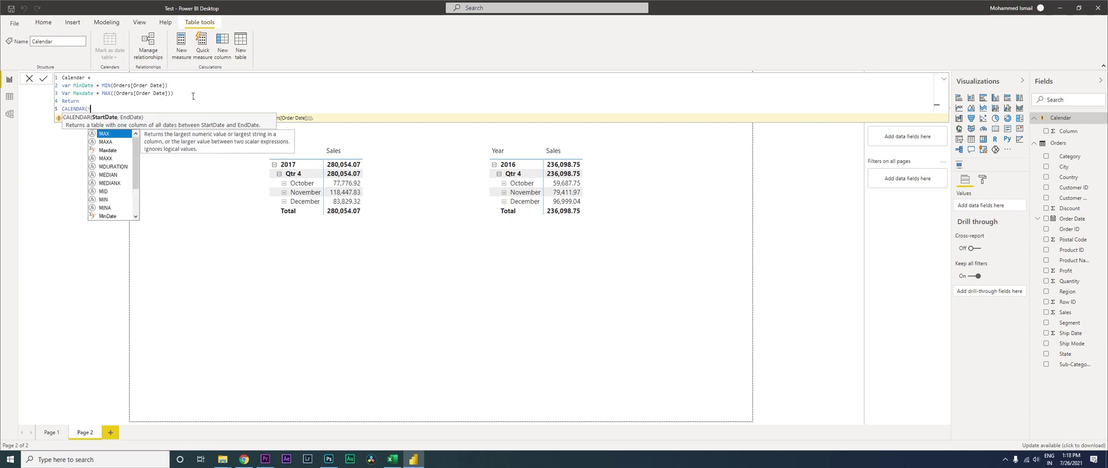
key(Down)
key(Down)
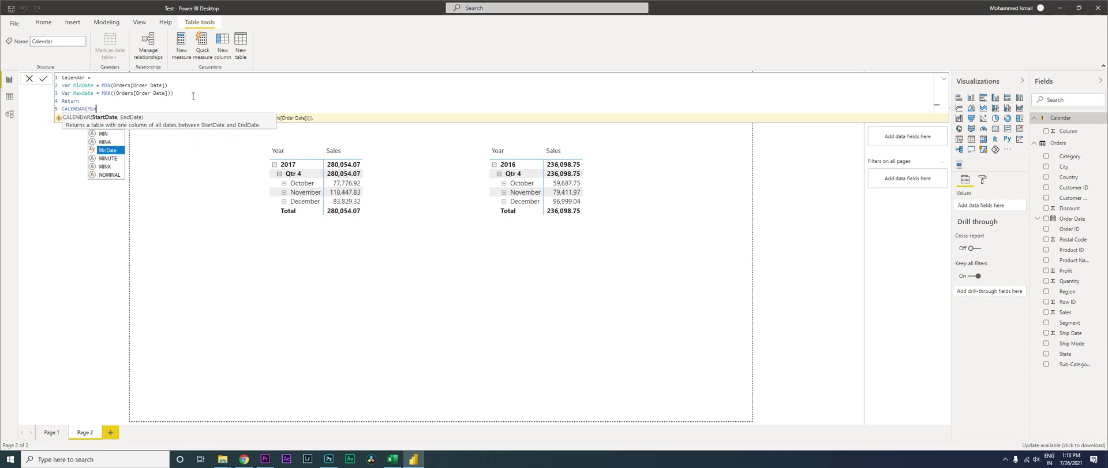
key(Tab)
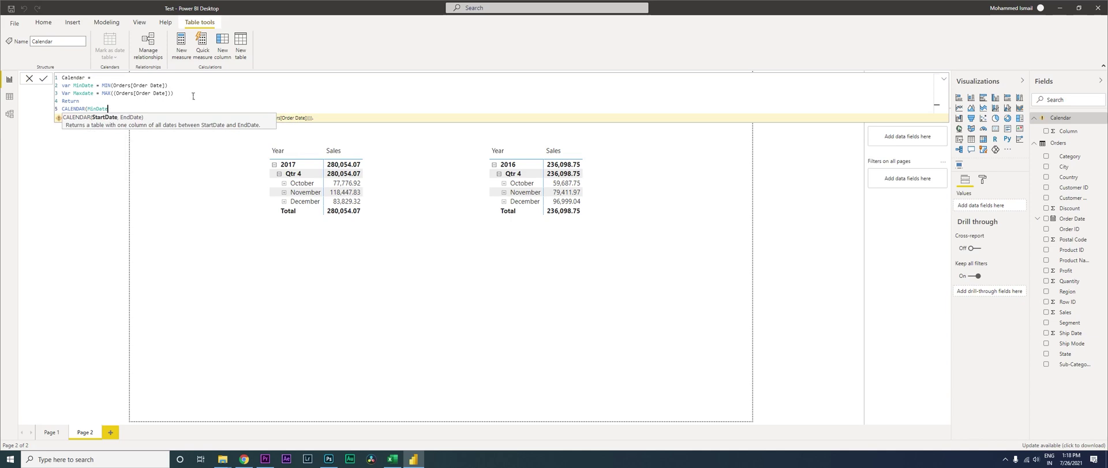
text(,Max)
key(Down)
key(Down)
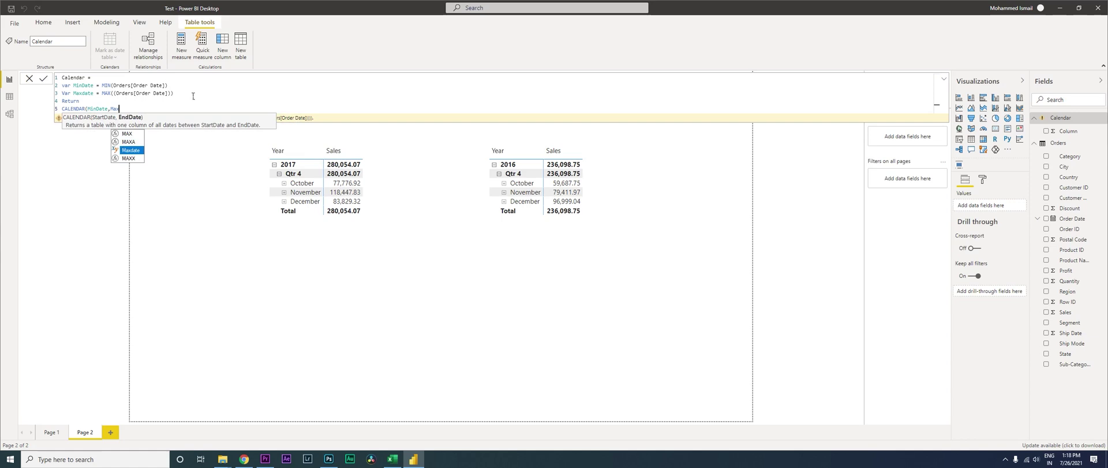
key(Tab)
text())
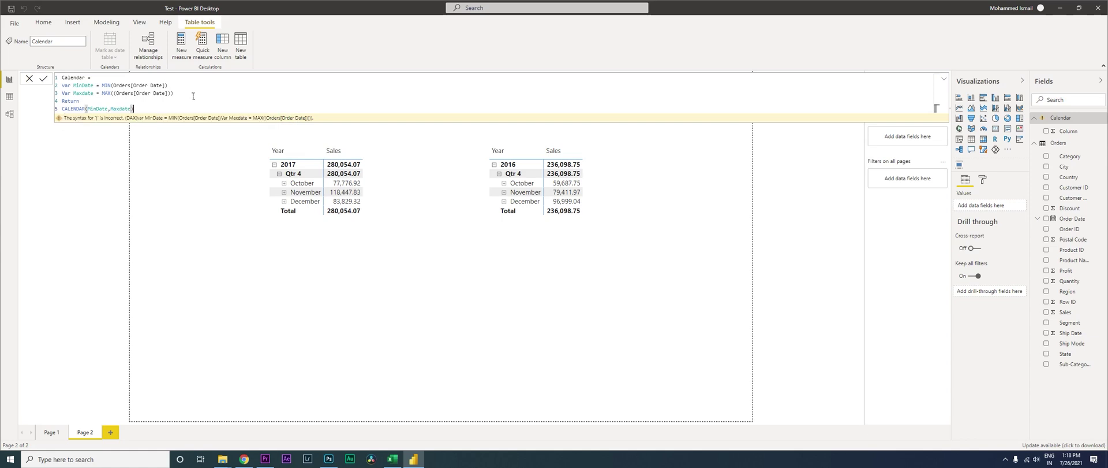
key(Return)
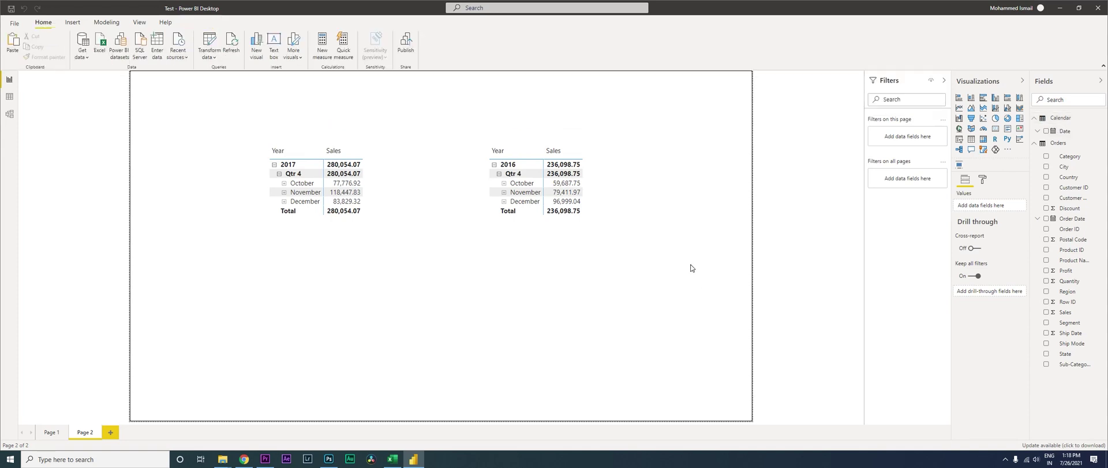
Step: In Model view, set the Orders–Calendar relationship's cross-filter direction to Both
click(12, 118)
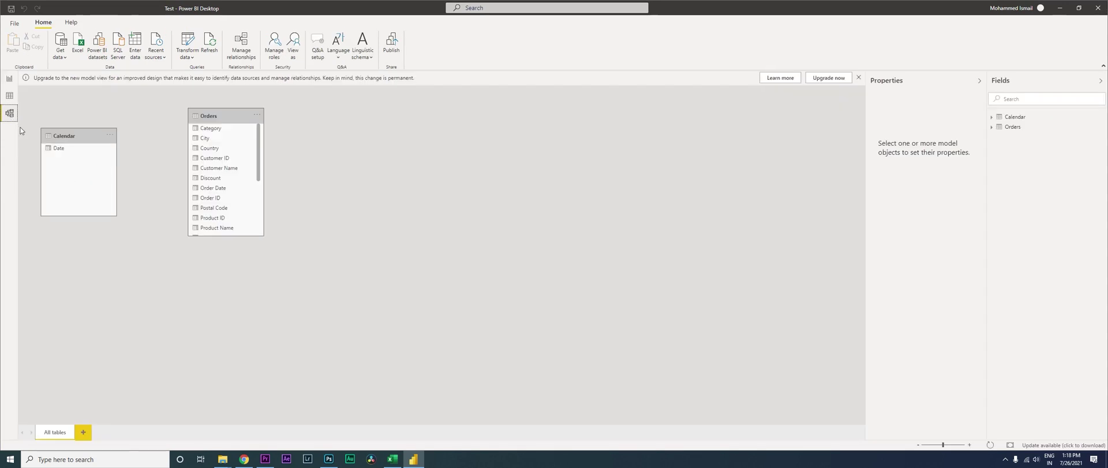
drag(198, 118, 490, 131)
drag(110, 135, 483, 205)
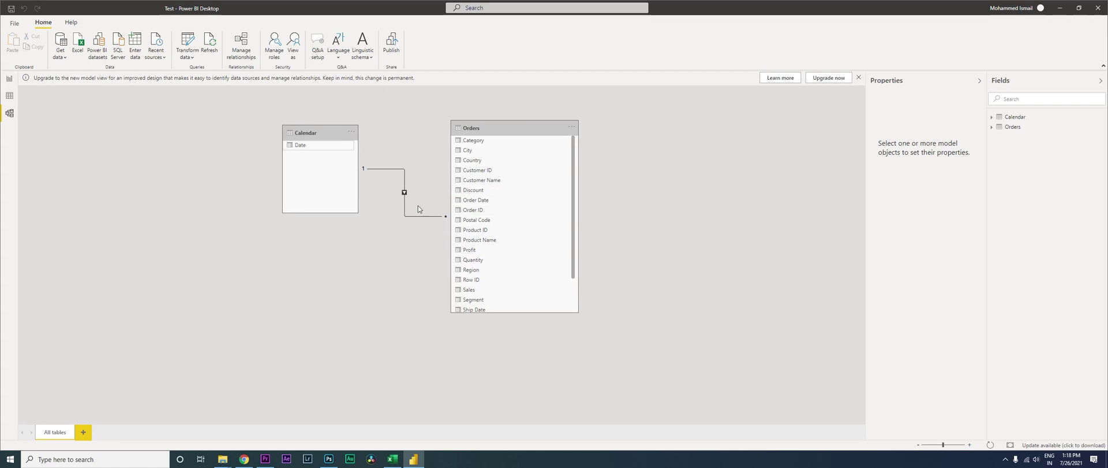
double_click(405, 197)
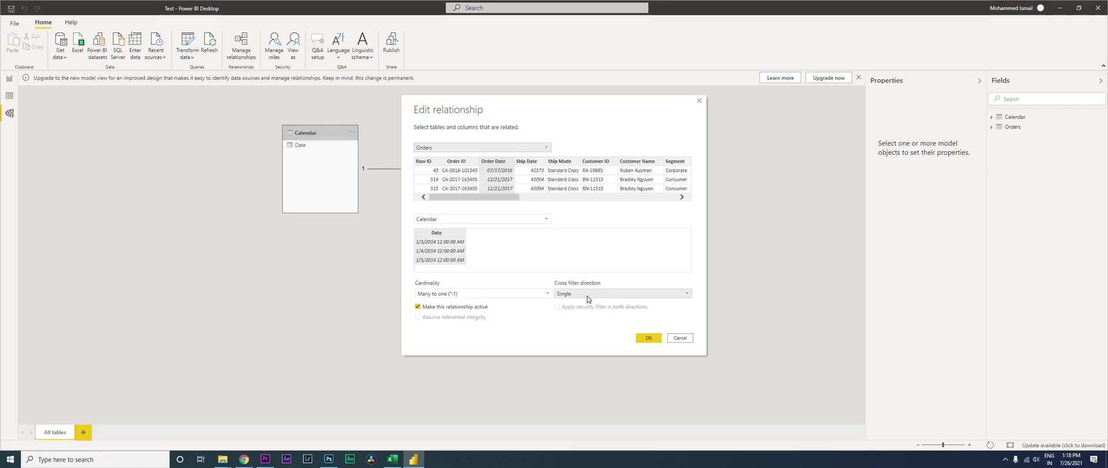
click(588, 298)
click(584, 311)
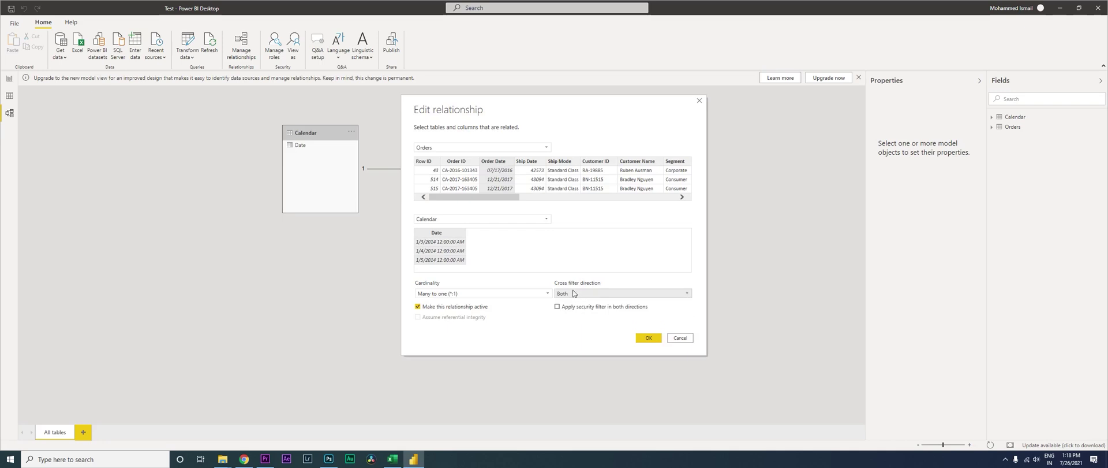
click(649, 338)
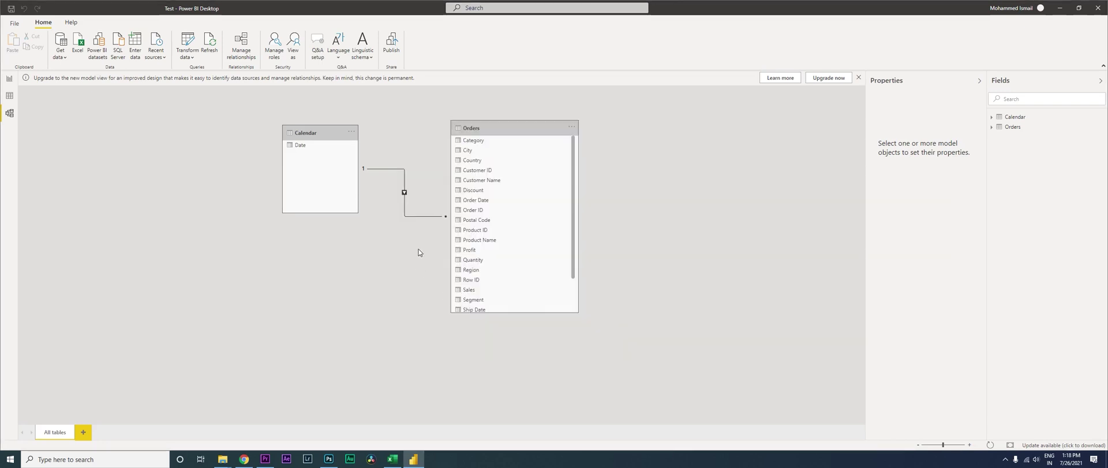
Step: Add a blank Page 3 and create a new measure in the Orders table
click(9, 79)
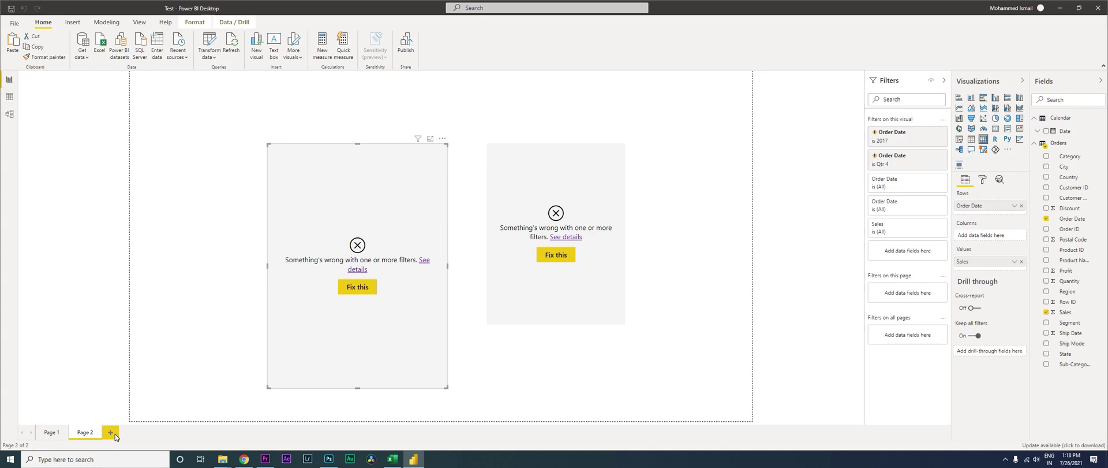
click(110, 433)
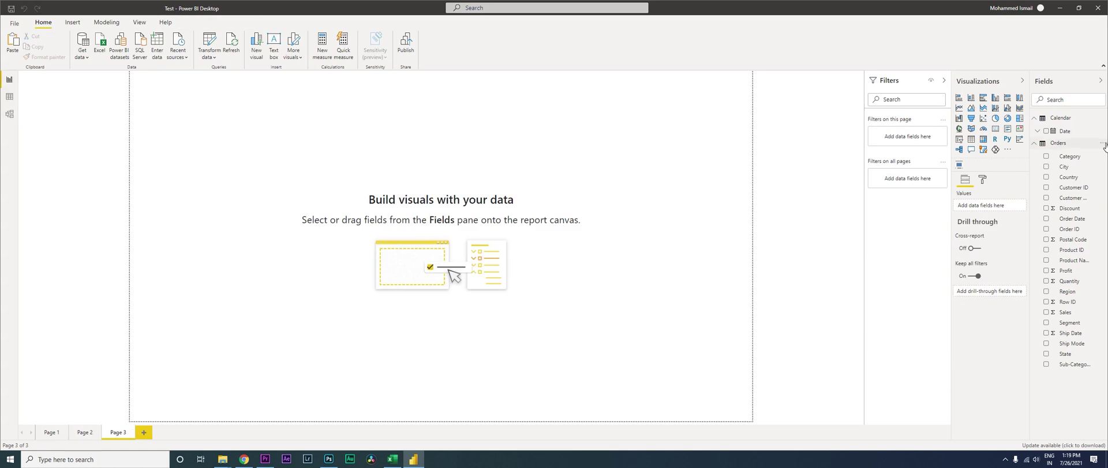
right_click(1060, 143)
click(1069, 154)
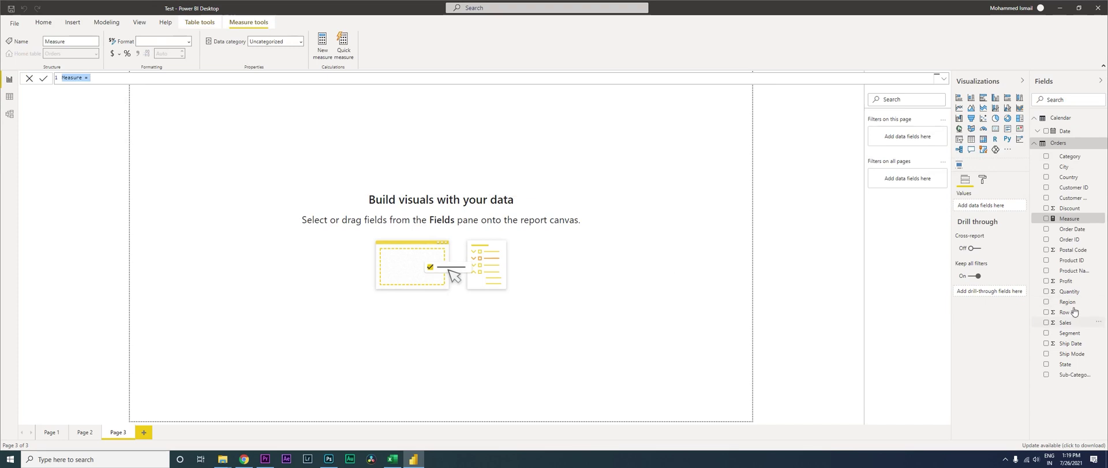
Step: Define the measure Sales Amount = SUM(Orders[Sales]), then begin another Orders measure
click(76, 80)
double_click(77, 80)
text(Sales Amount = SUM(Order)
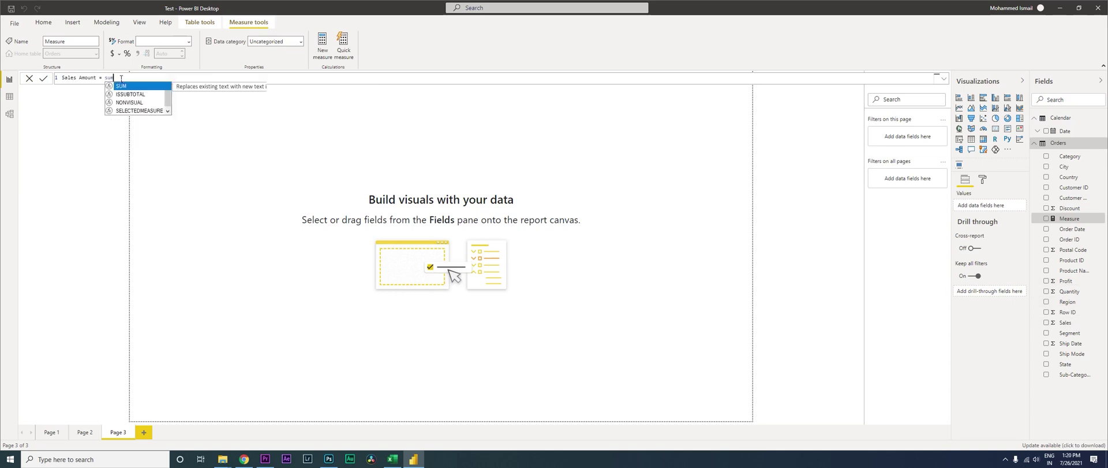
text(s[Sa)
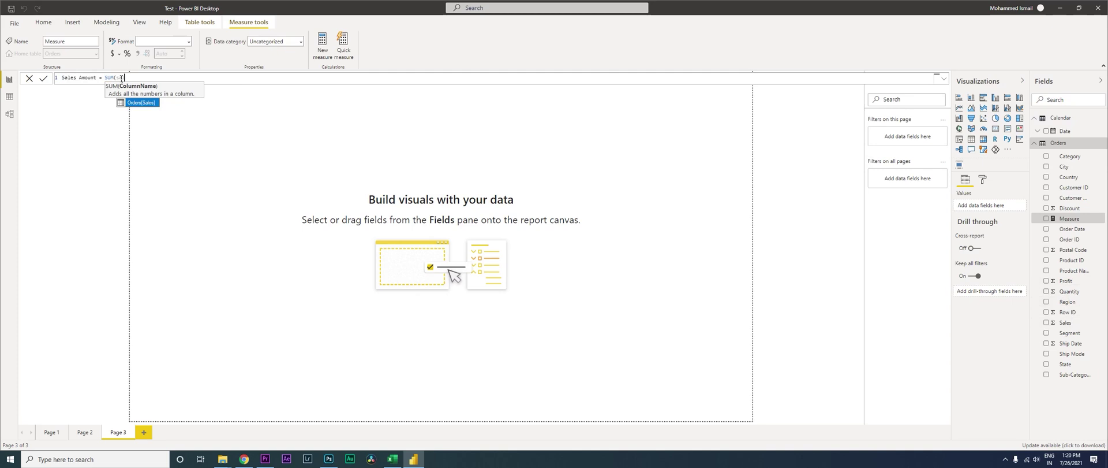
text(le)
key(Tab)
text())
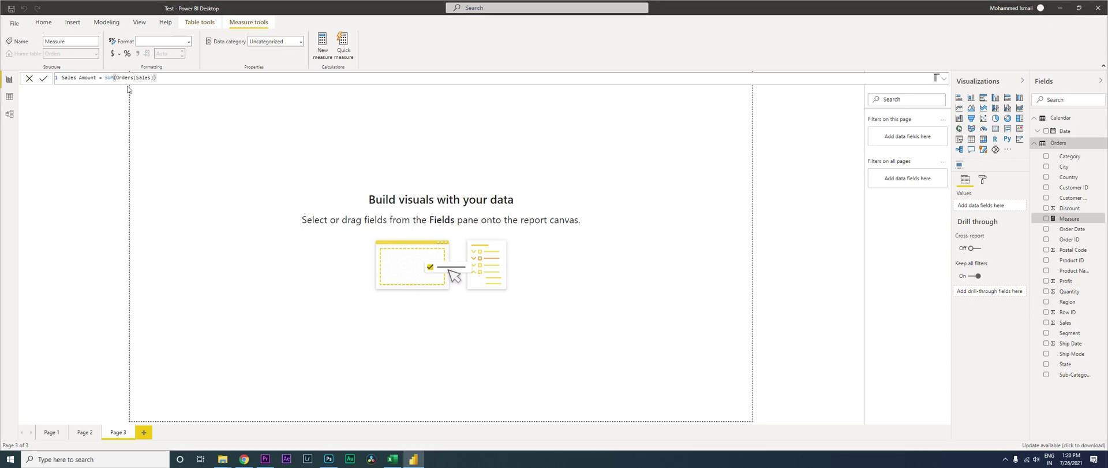
click(302, 135)
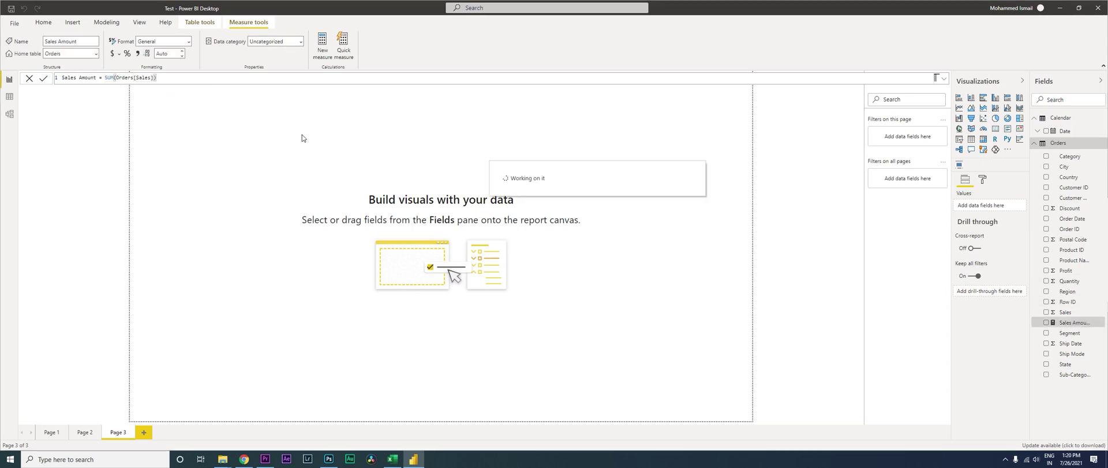
click(1104, 144)
click(1068, 159)
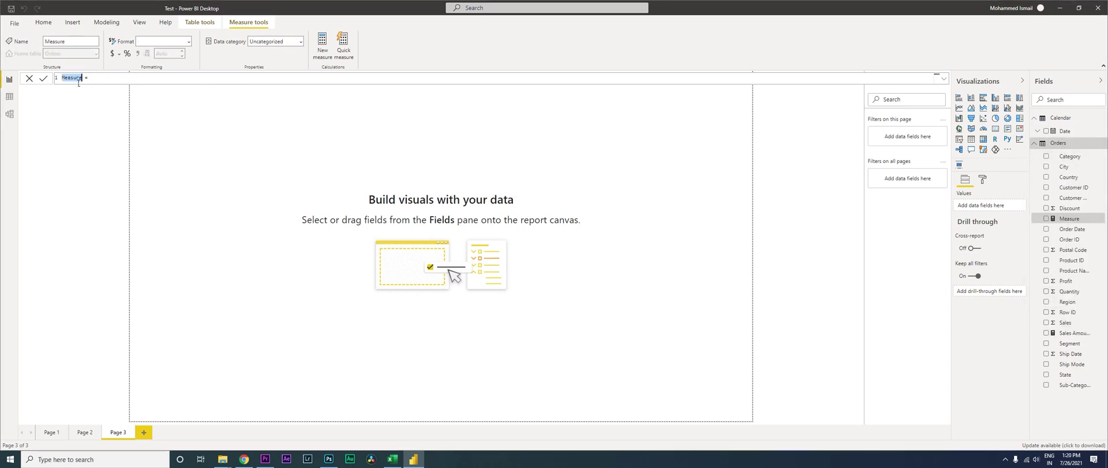
Step: Define SamePeriodLY = CALCULATE([Sales Amount], SAMEPERIODLASTYEAR('Calendar'[Date].[Date]))
text(SamePeriodLY = CAL)
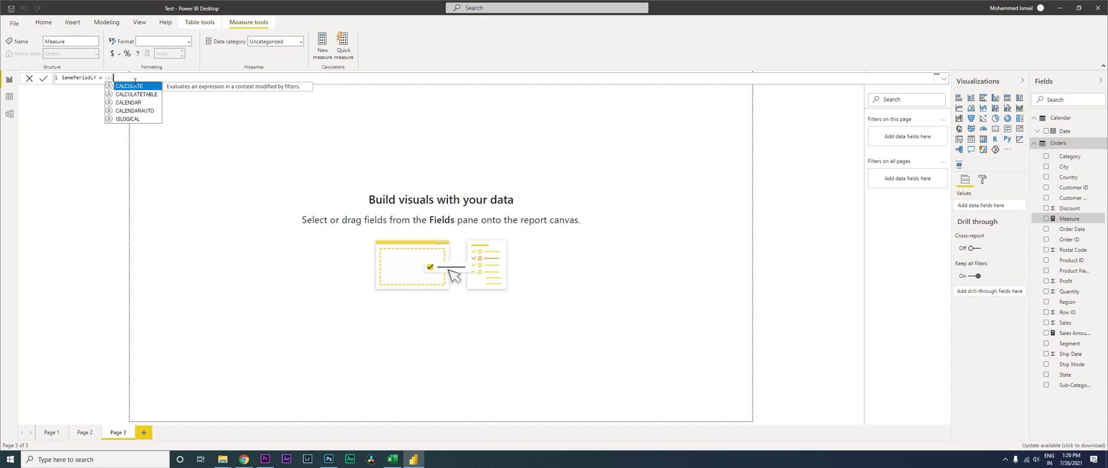
key(Tab)
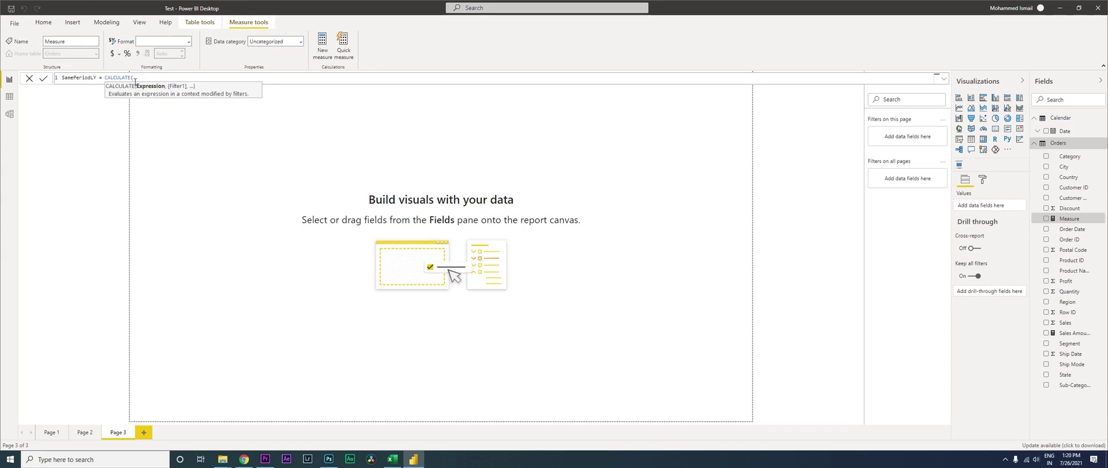
text(Sale)
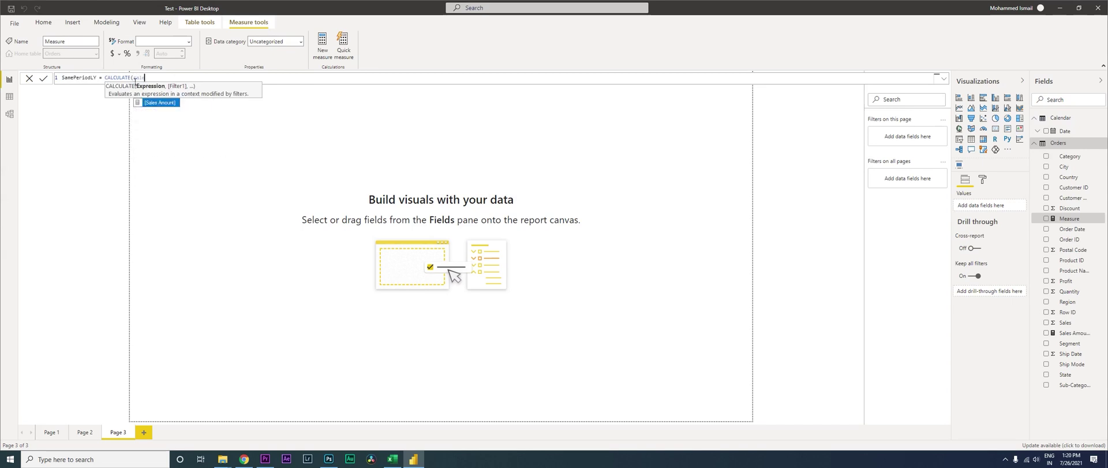
key(Tab)
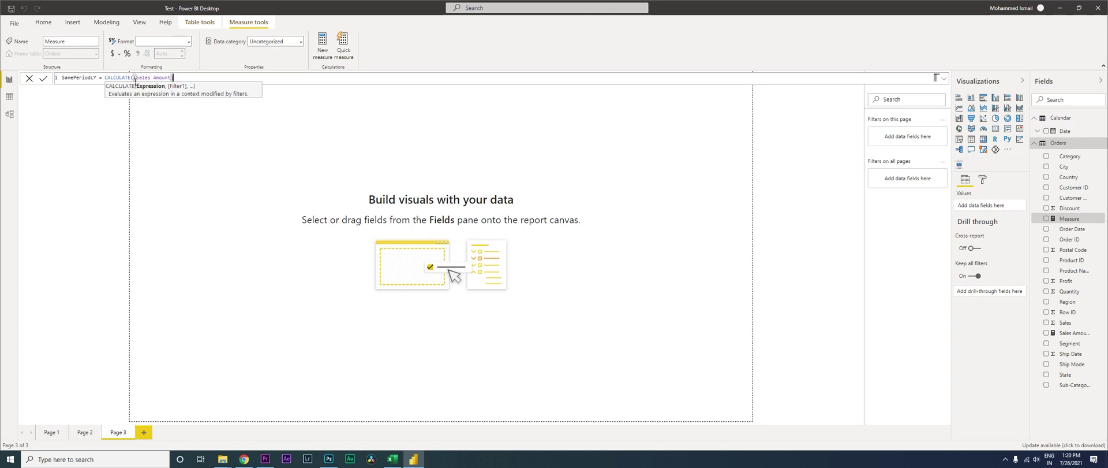
text(,)
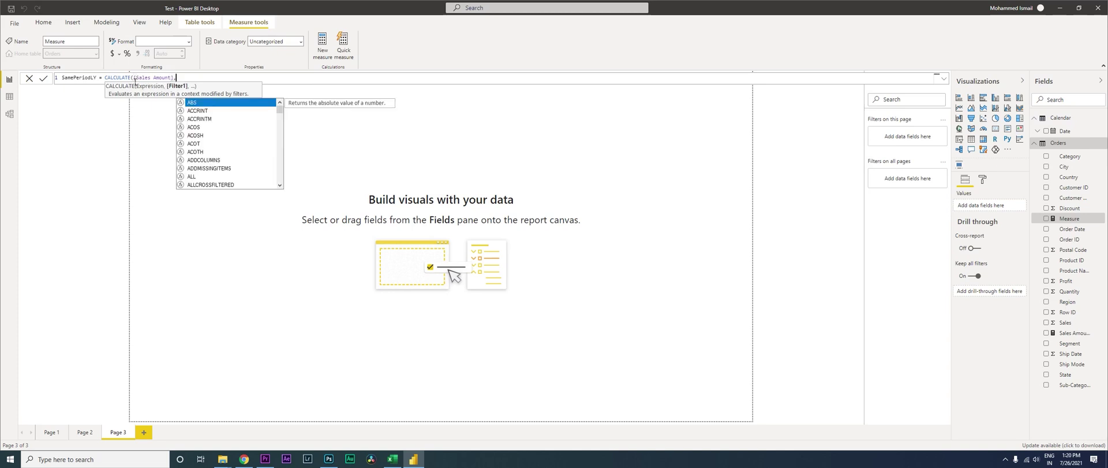
text(sal)
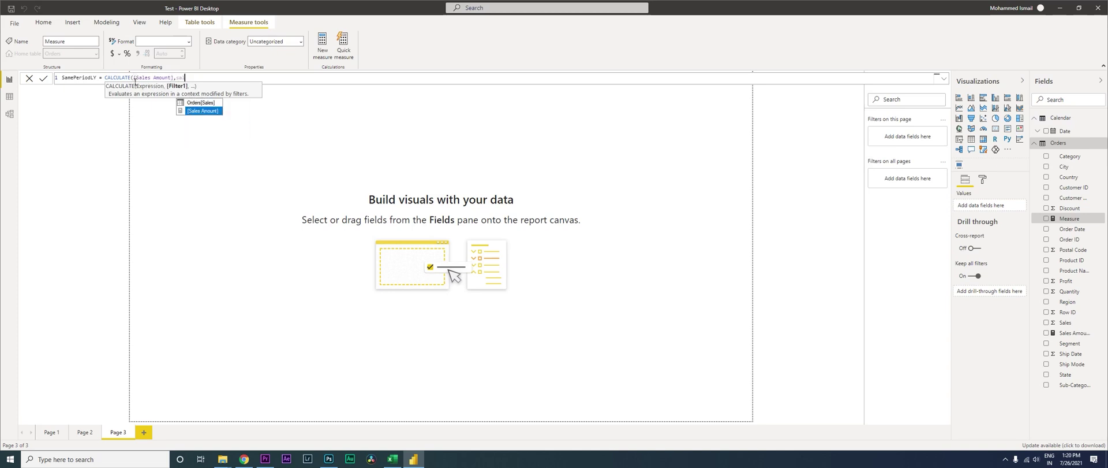
key(BackSpace)
text(me)
key(Tab)
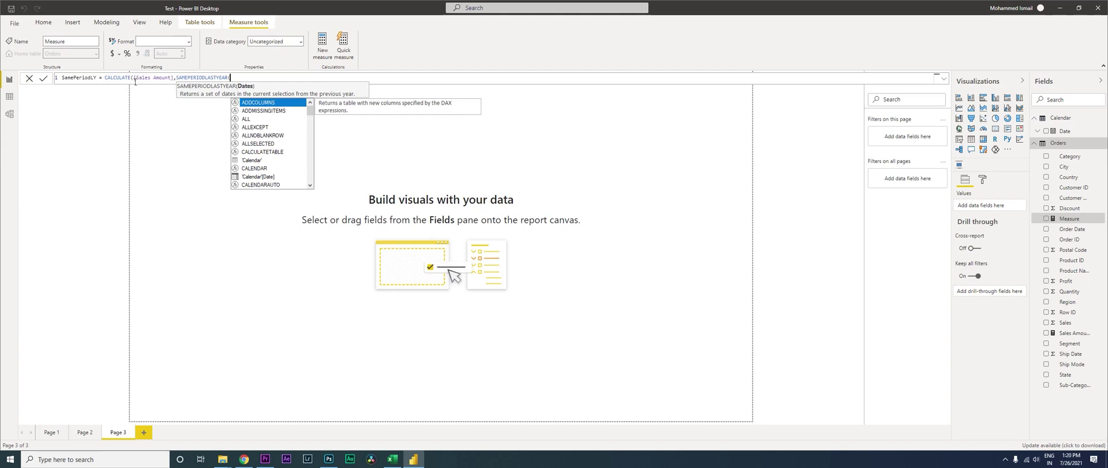
text(Dat)
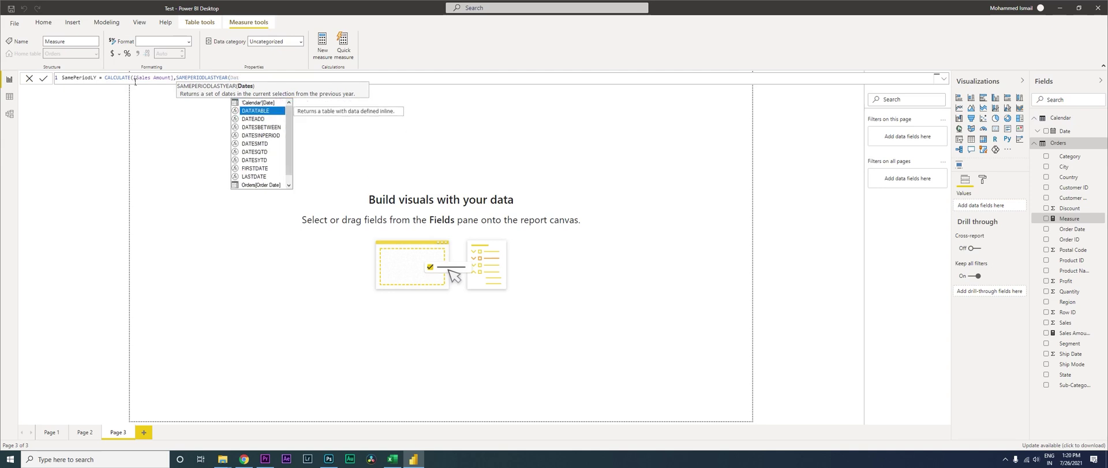
key(Up)
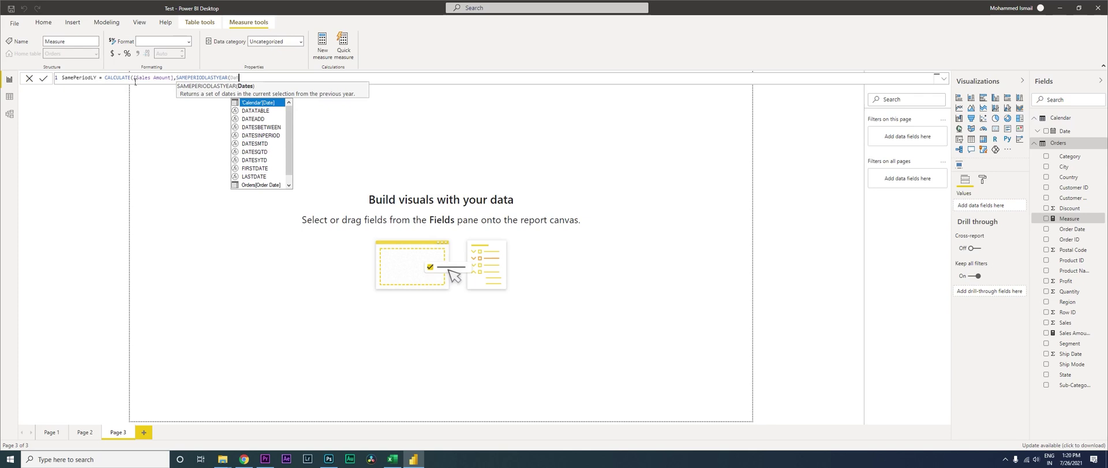
key(Tab)
key(Tab)
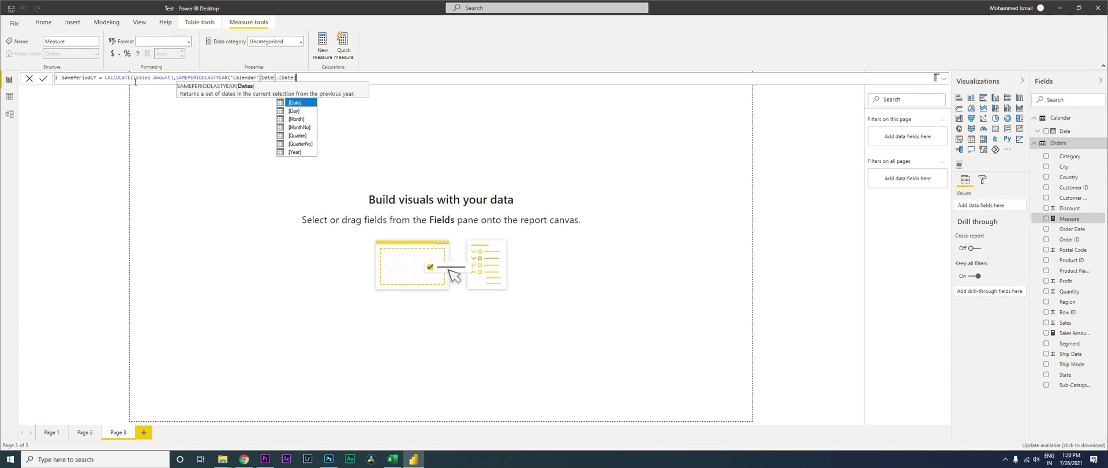
text())
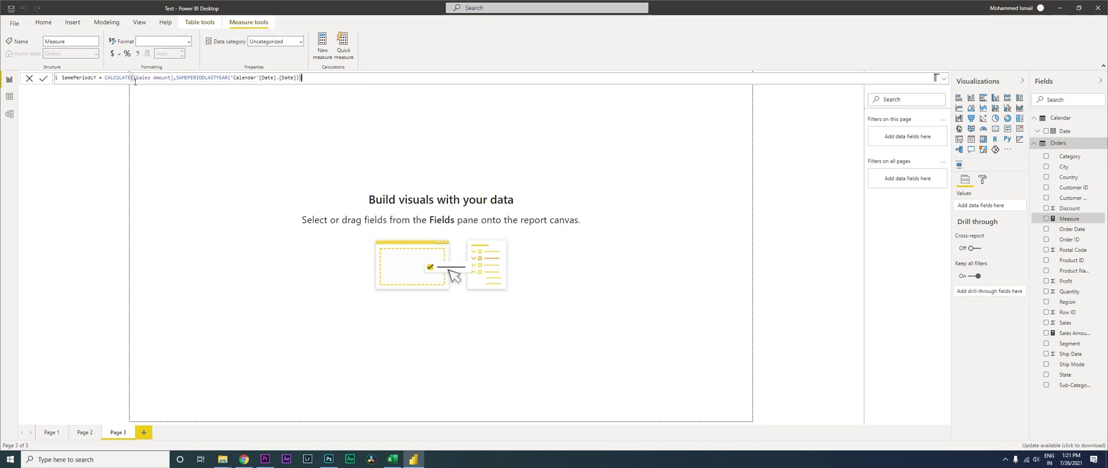
key(Return)
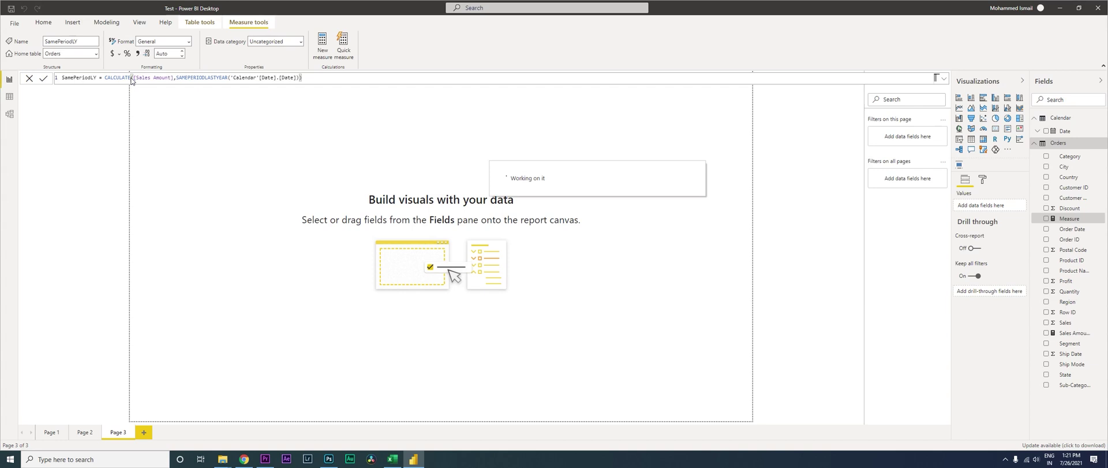
Step: Build a table from the Calendar Date hierarchy without Day, adding Sales Amount and SamePeriodLY
click(294, 166)
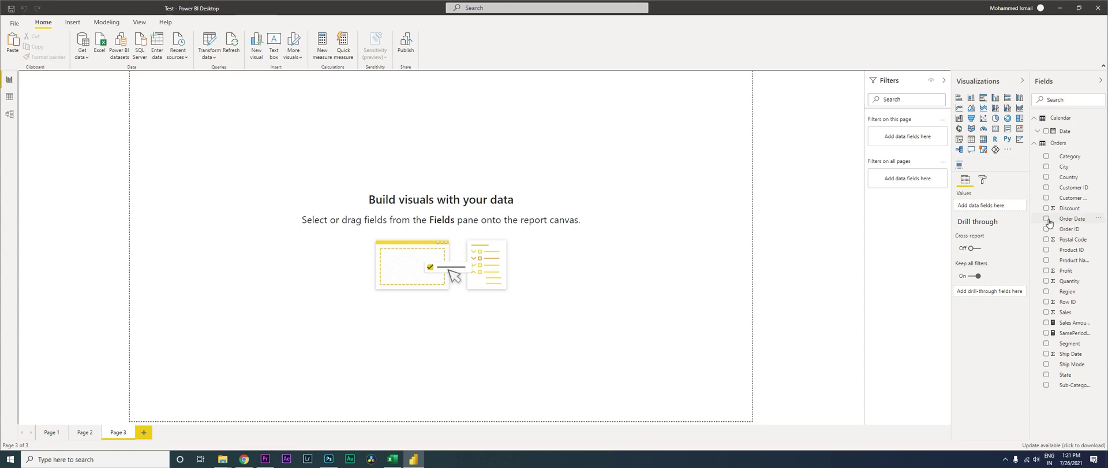
click(1046, 132)
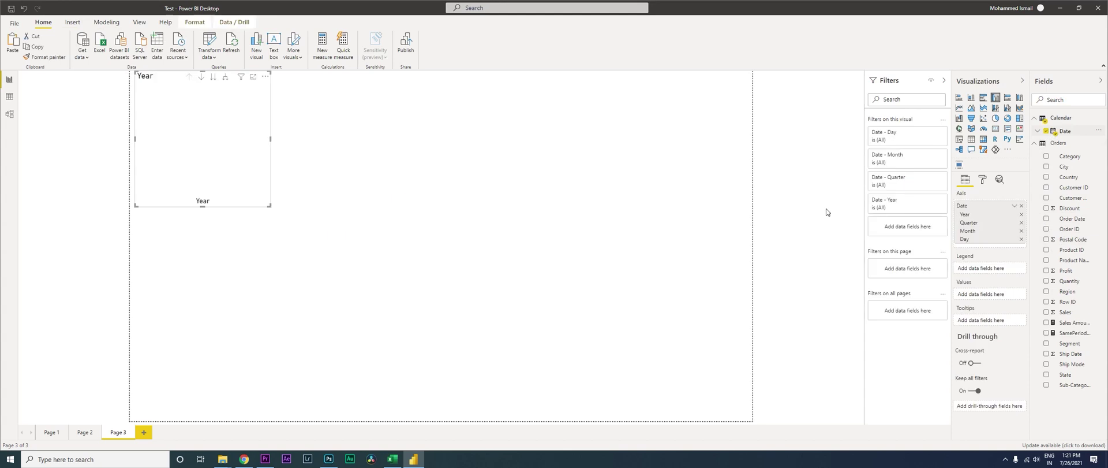
drag(271, 171, 420, 223)
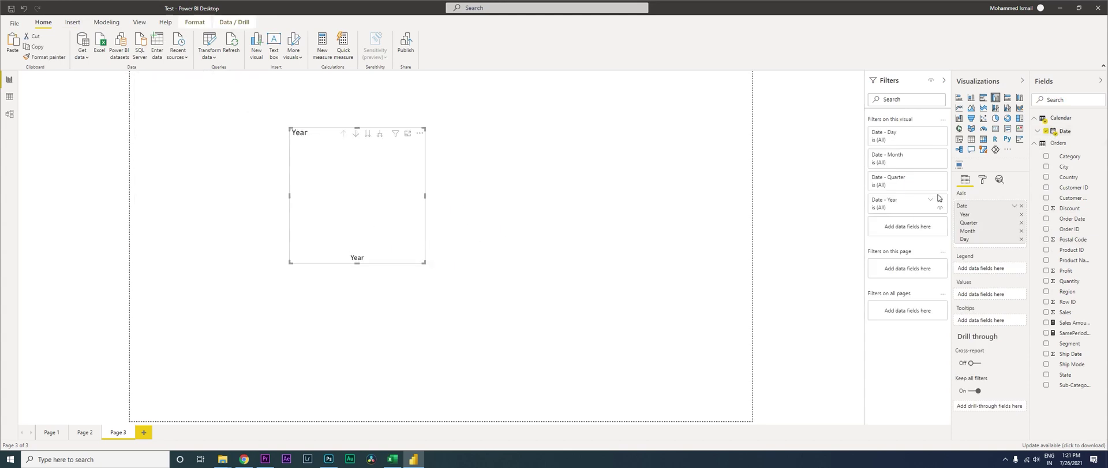
click(971, 138)
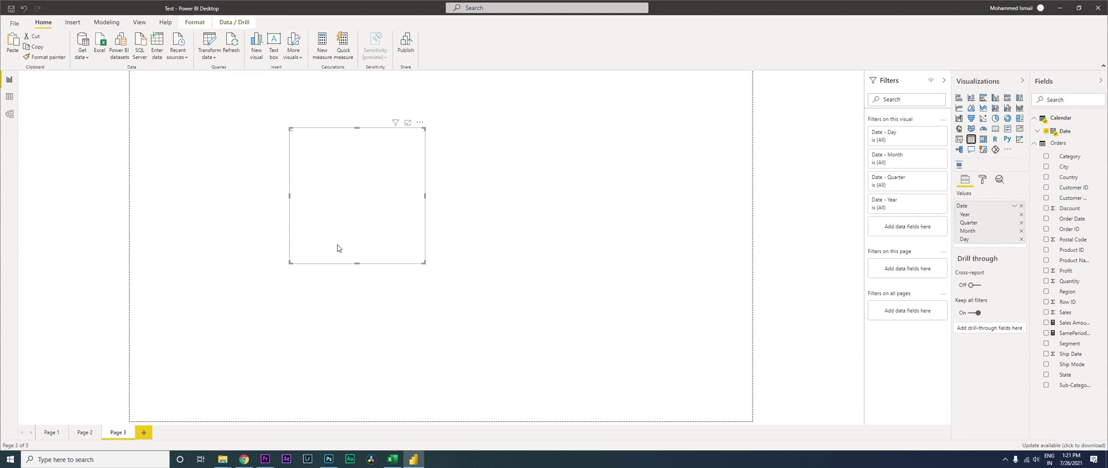
drag(425, 262, 463, 351)
click(1022, 239)
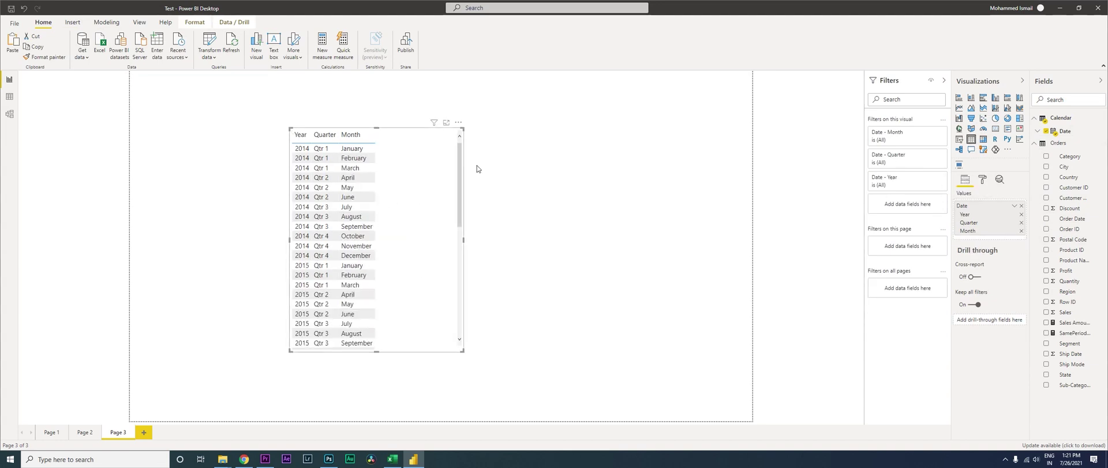
click(1047, 323)
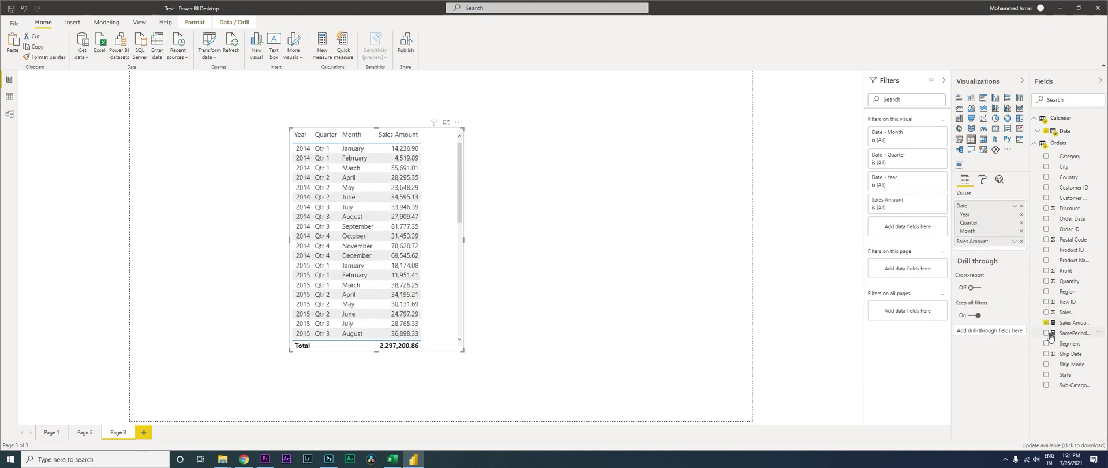
click(1047, 333)
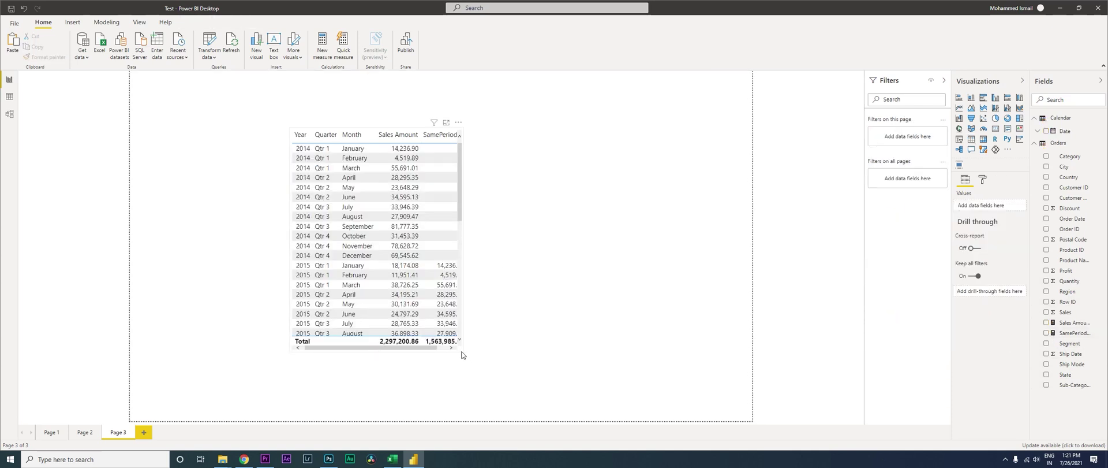
Step: Enlarge the table so all values show and remove Month from its date levels
drag(464, 353, 515, 388)
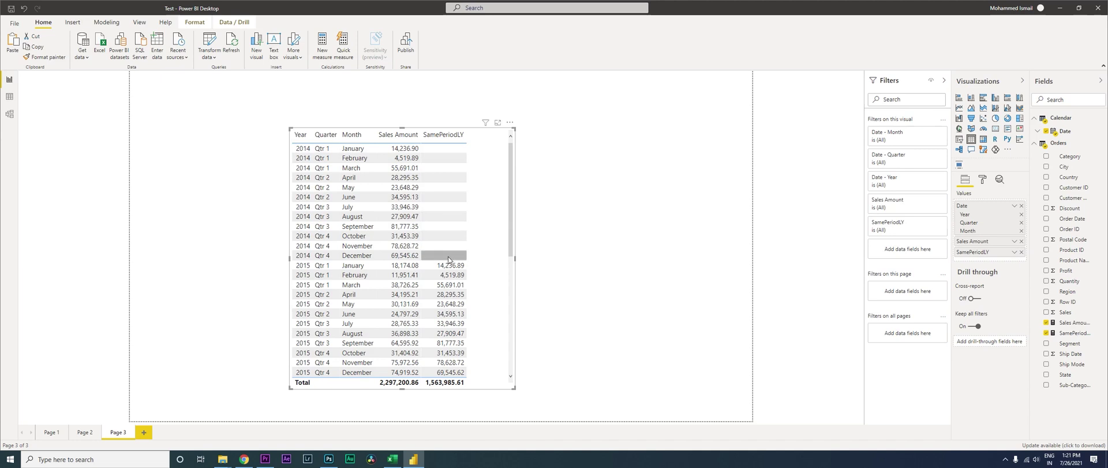
scroll(448, 259, down, 5)
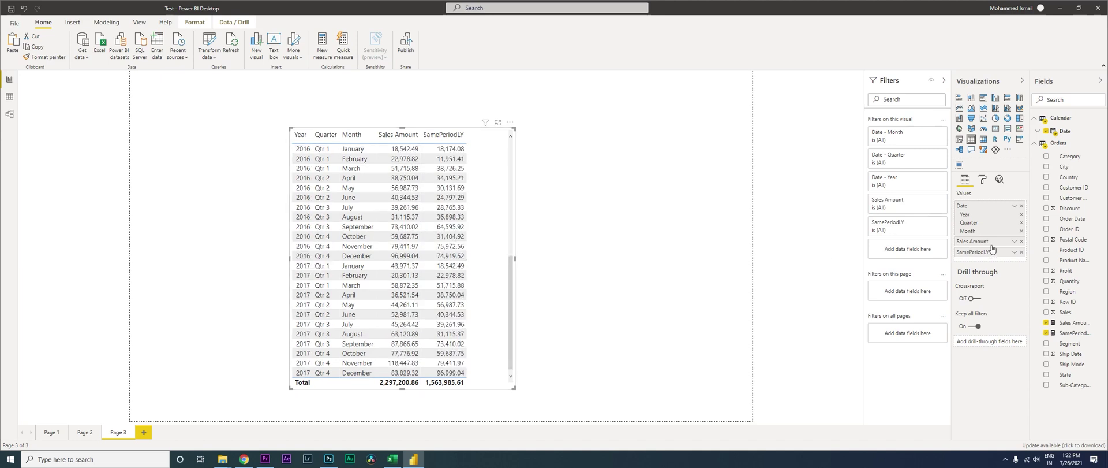
click(1021, 230)
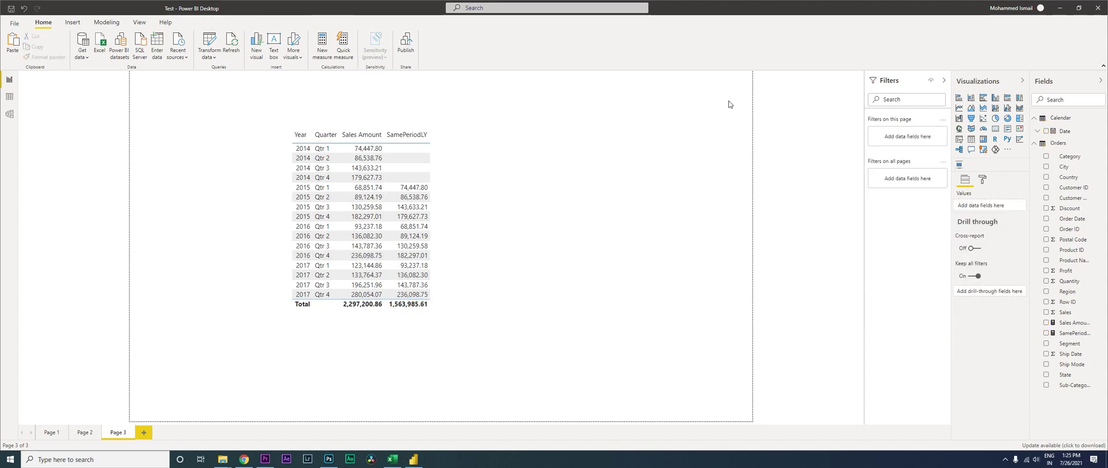
Step: Format the Calendar Date column as dd-mmm-yy (14-Mar-01)
click(1064, 132)
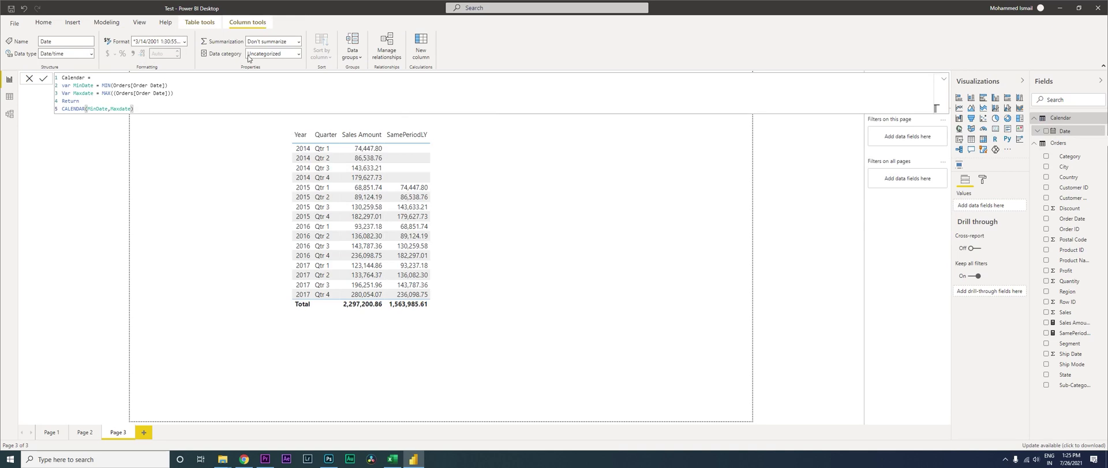
click(184, 42)
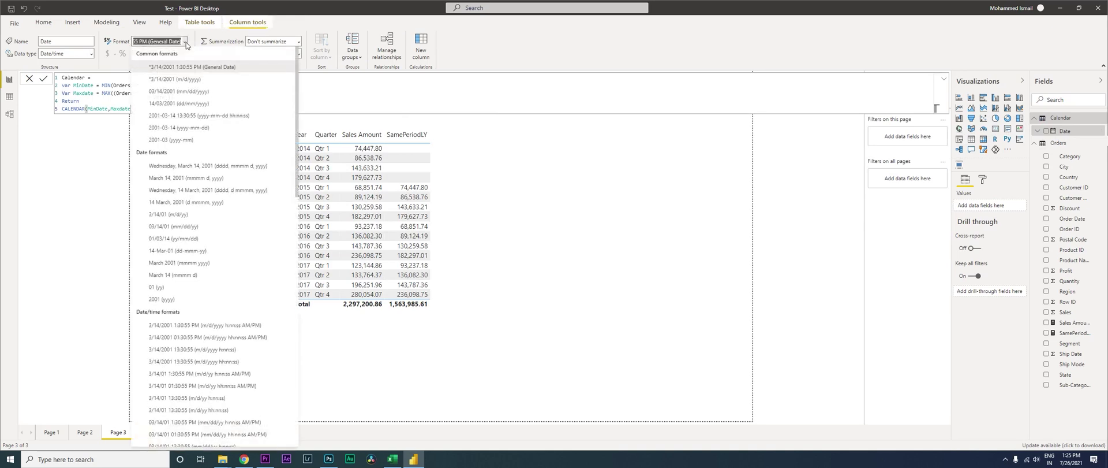
click(183, 254)
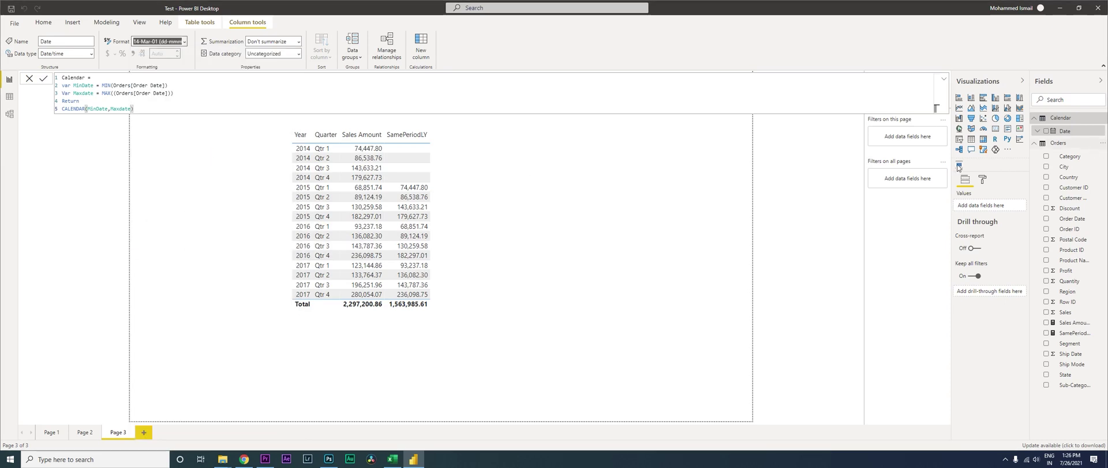
click(619, 178)
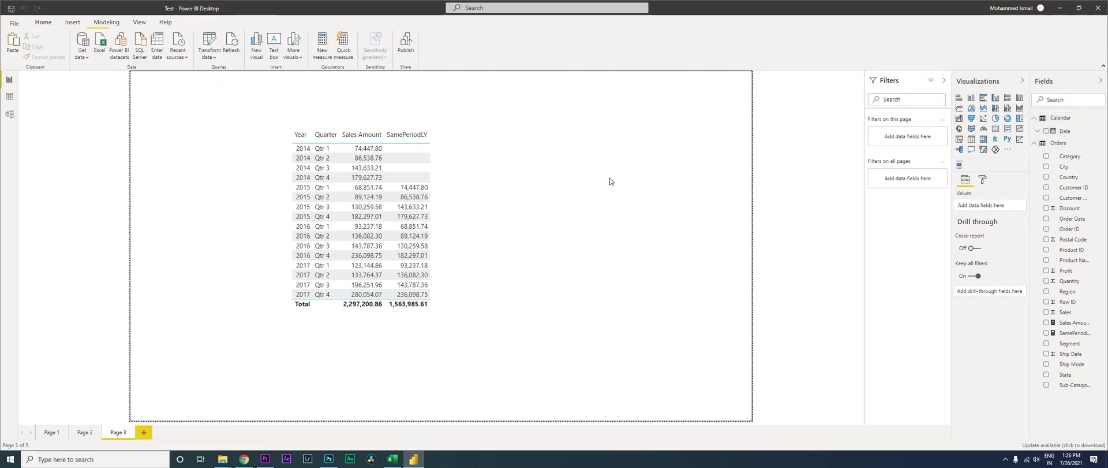
Step: Place a Calendar Date slicer right of the table in List style
click(959, 139)
drag(274, 163, 658, 145)
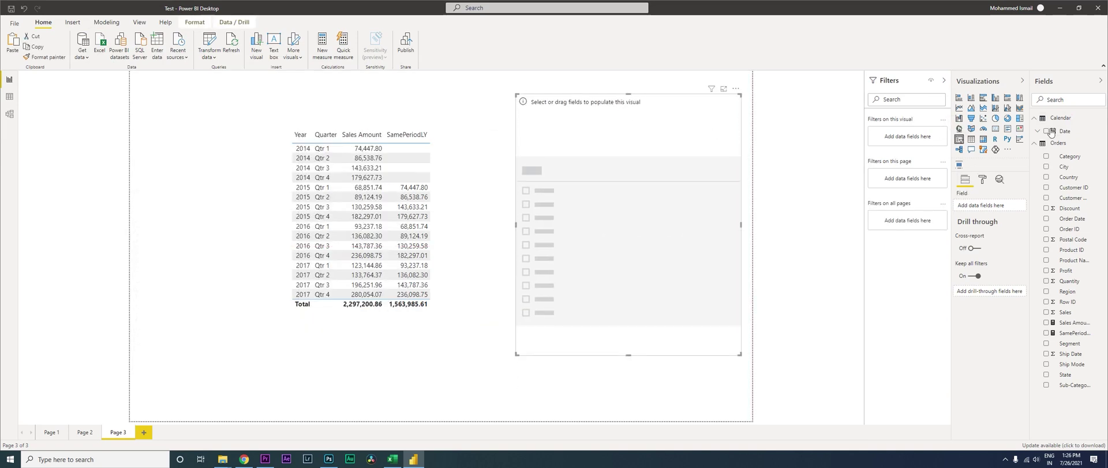
click(1048, 131)
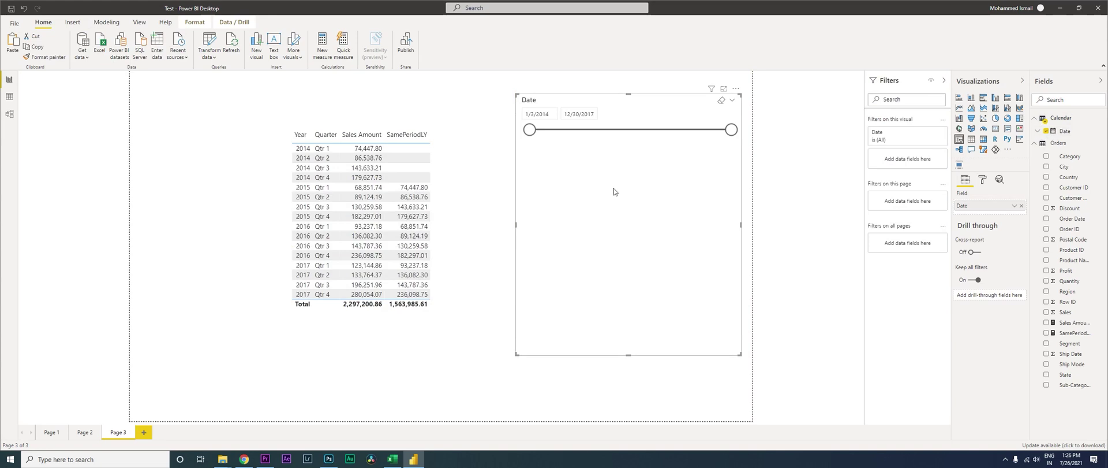
click(732, 100)
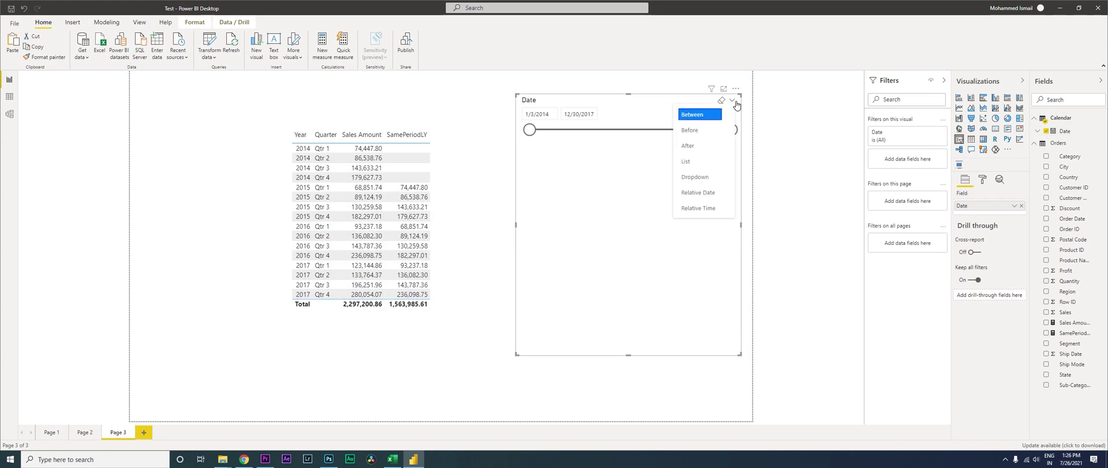
click(705, 162)
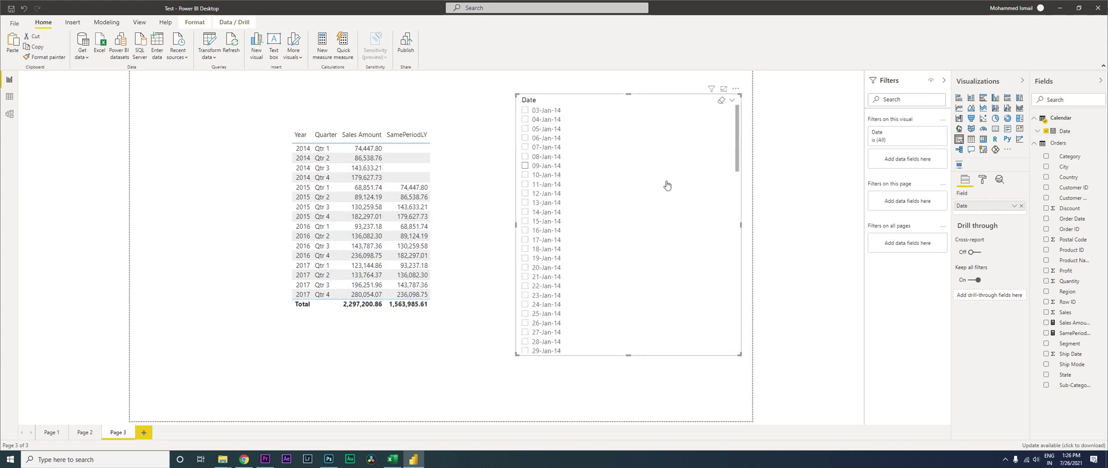
Step: Switch the slicer to Date Hierarchy and select 2017 Qtr 4
click(1014, 206)
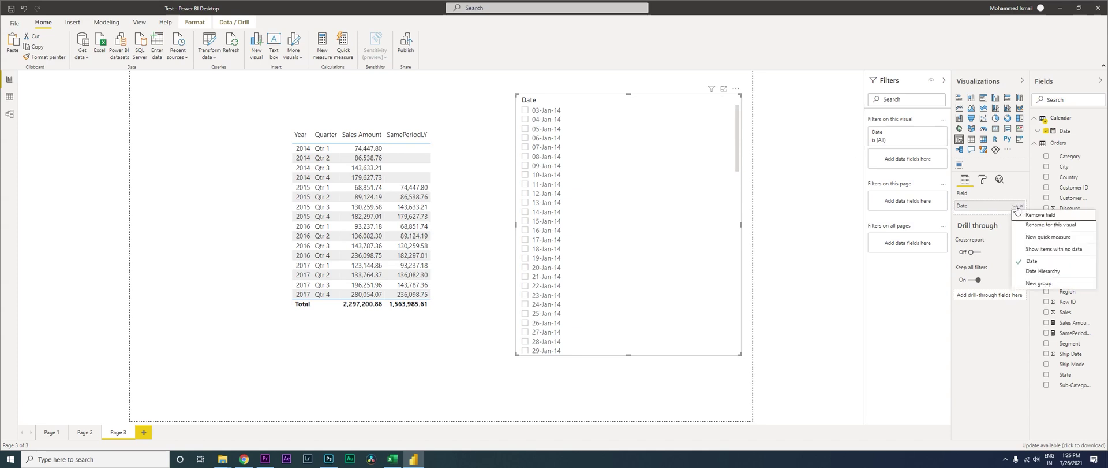
click(1035, 271)
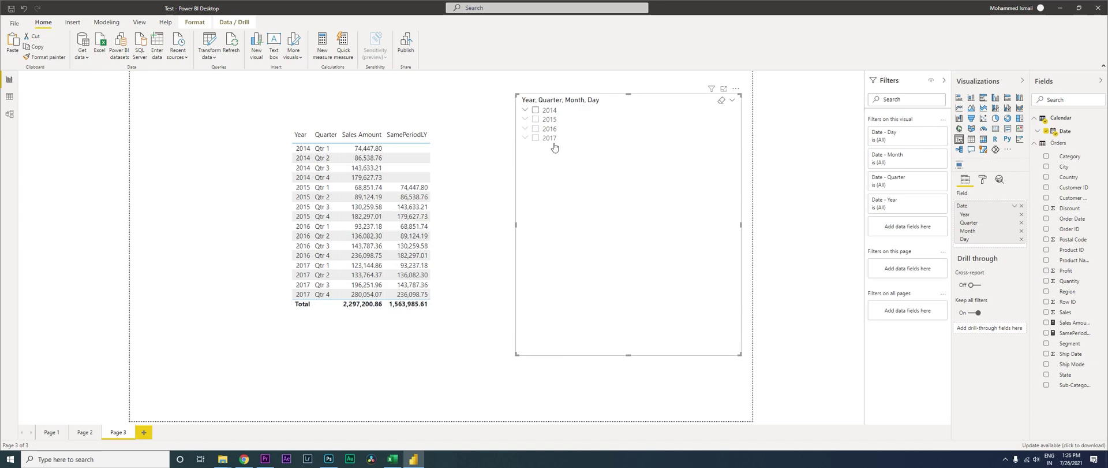
click(525, 138)
click(547, 178)
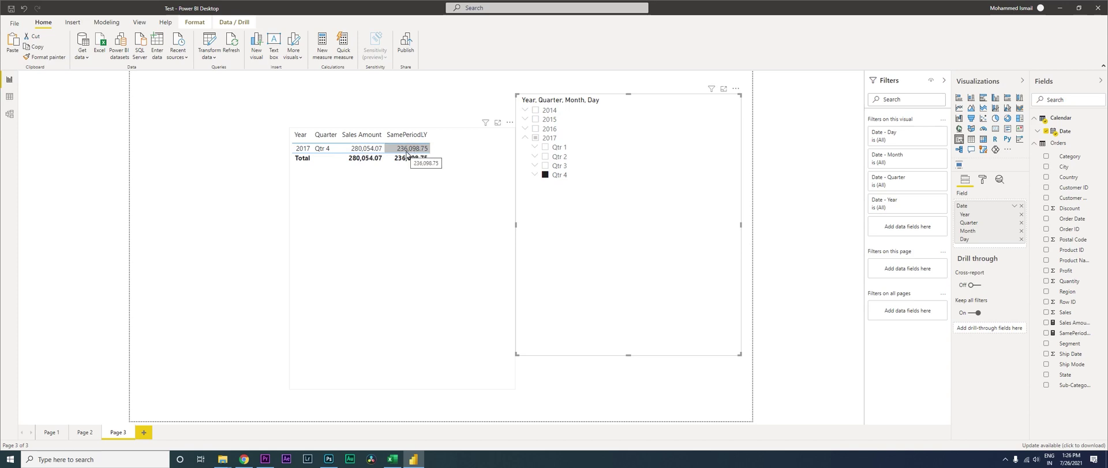
Step: Shift the table slightly up-left and switch the slicer filter to 2017 Qtr 3
drag(469, 153, 449, 133)
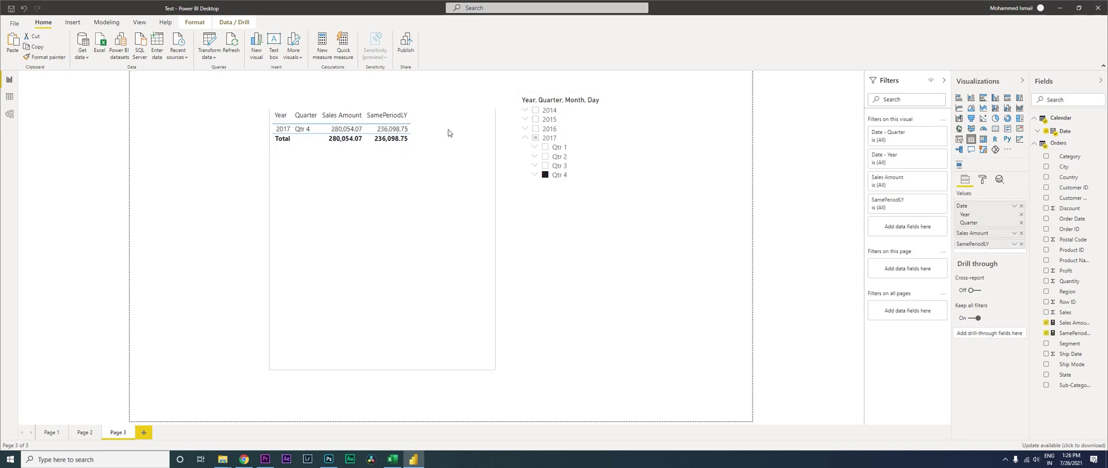
click(548, 166)
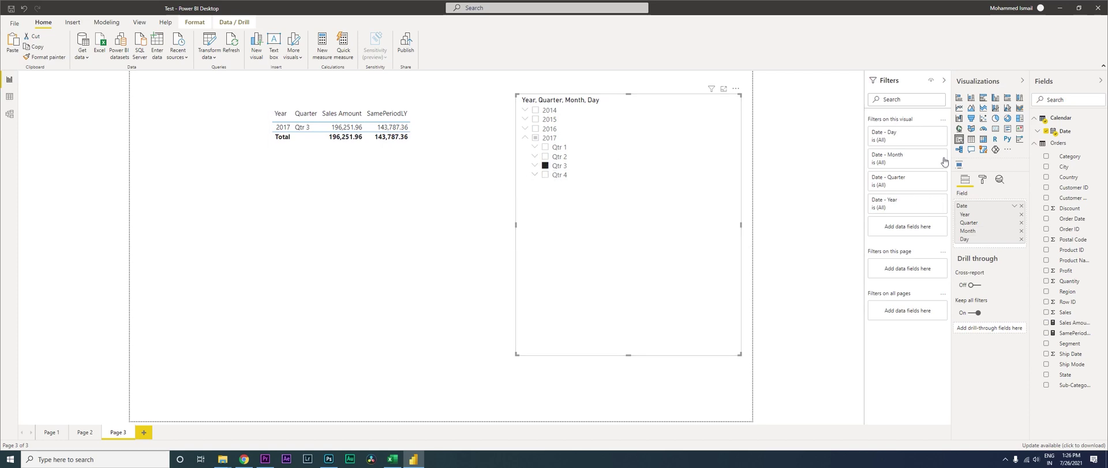
Step: Turn off Multi-select with CTRL in the slicer's Selection controls
click(983, 180)
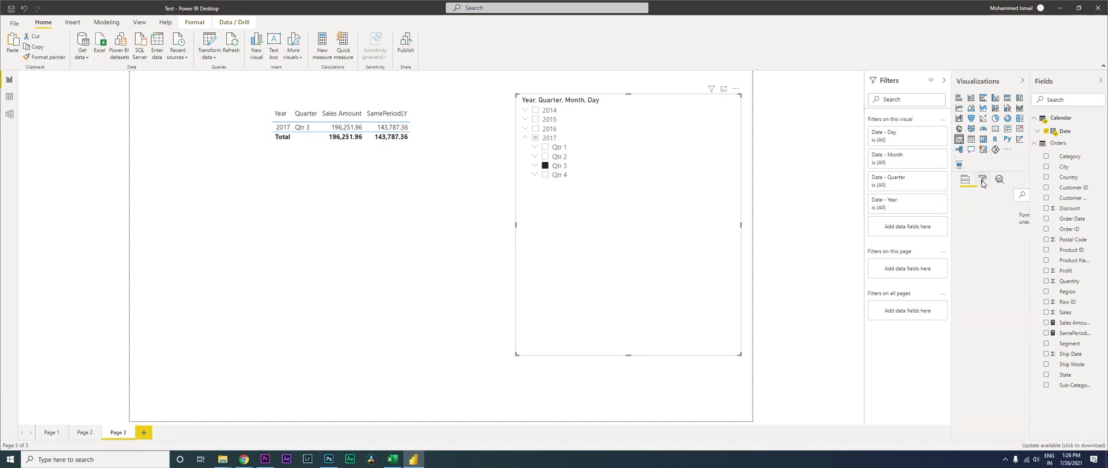
click(963, 229)
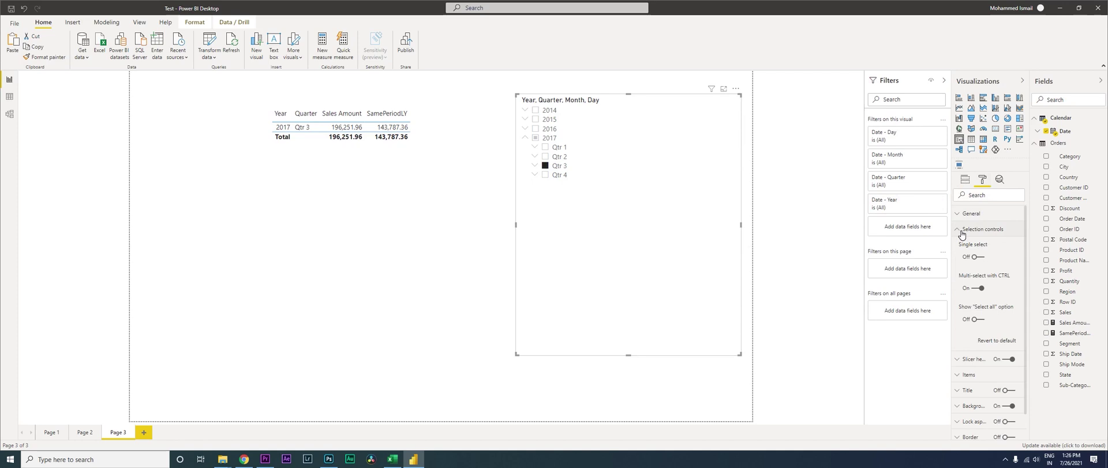
click(977, 288)
Step: Add 2017 Qtr 2, Qtr 4 and Qtr 1 to the slicer selection
click(545, 155)
click(546, 175)
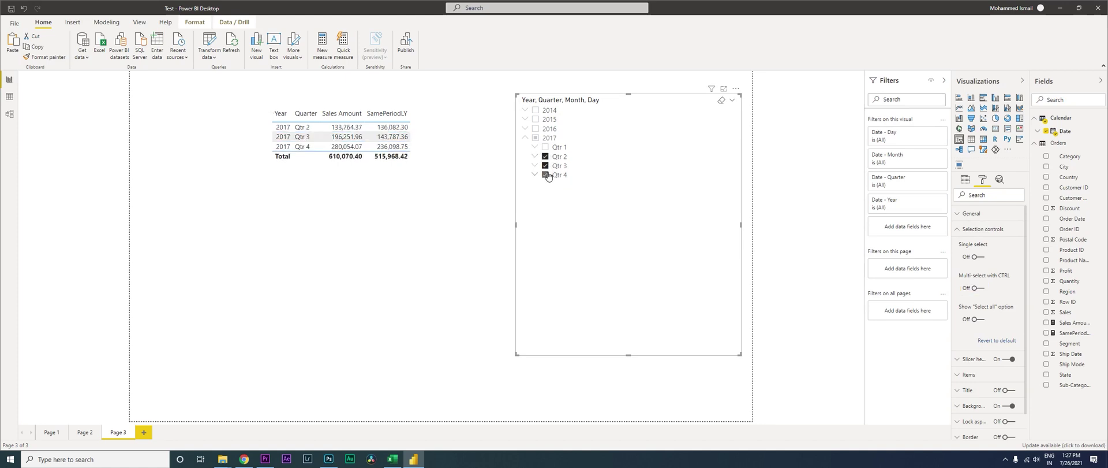
click(545, 147)
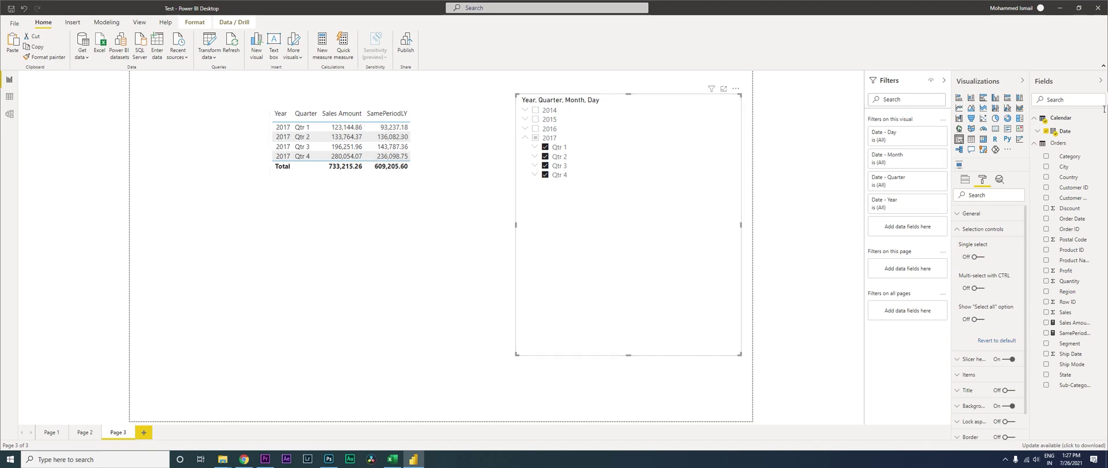
Step: Add a new Orders measure: Difference = [Sales Amount]-[SamePeriodLY]
click(1103, 144)
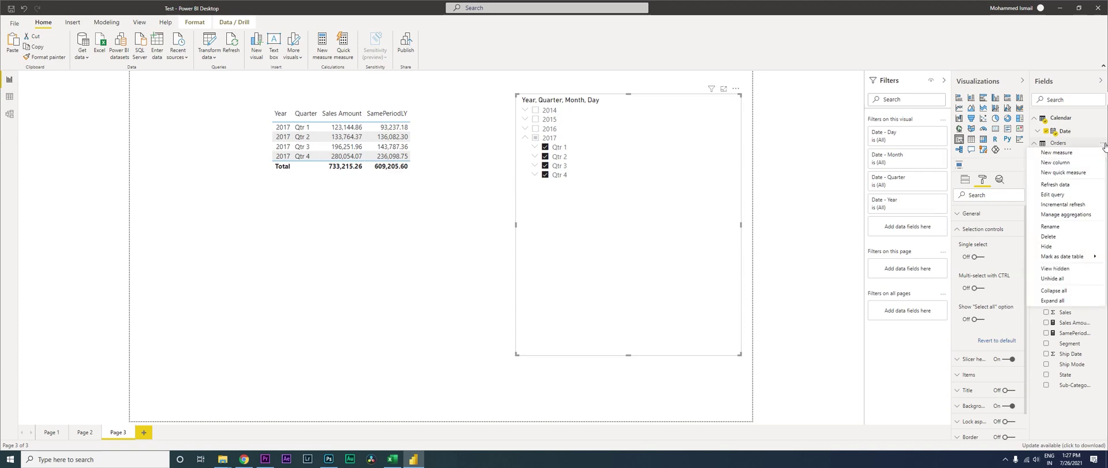
click(1060, 153)
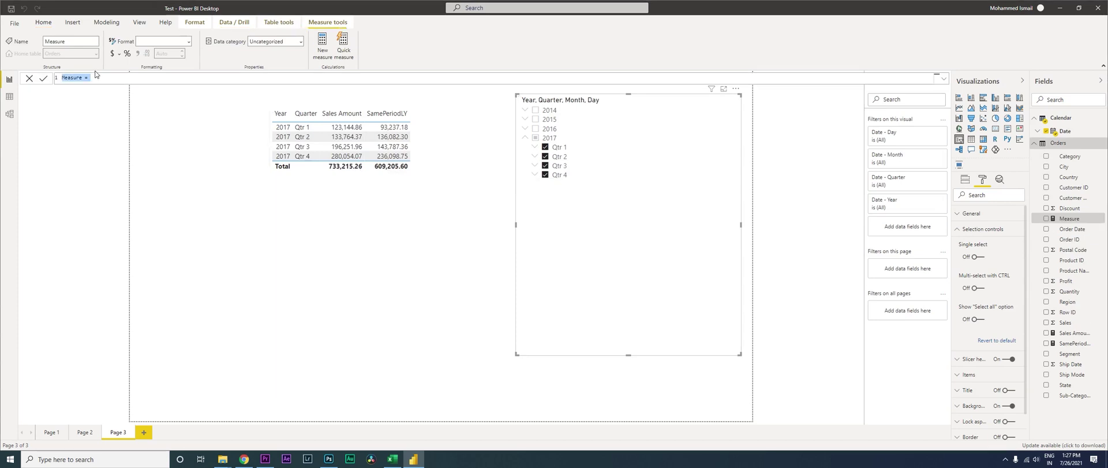
double_click(75, 79)
text(Difference = Sale)
key(Tab)
text(-Same)
key(Down)
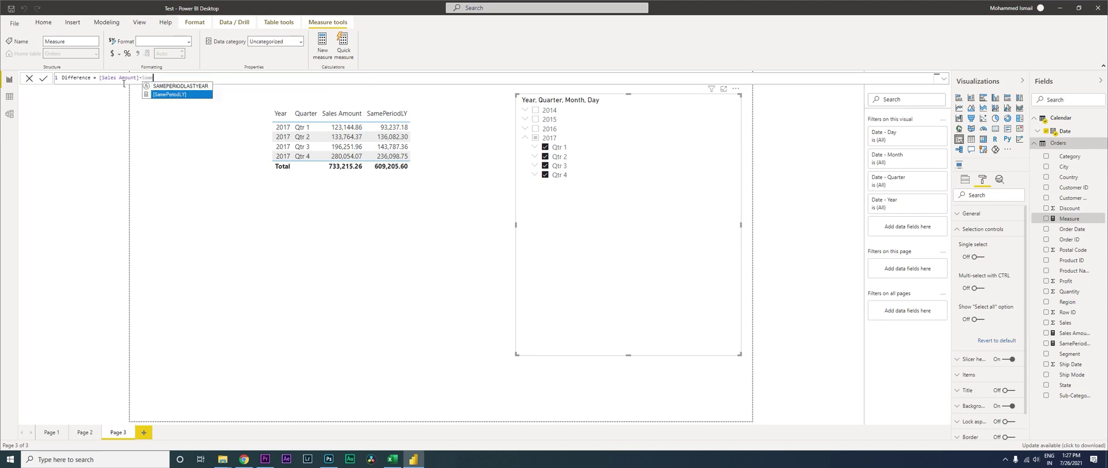
key(Tab)
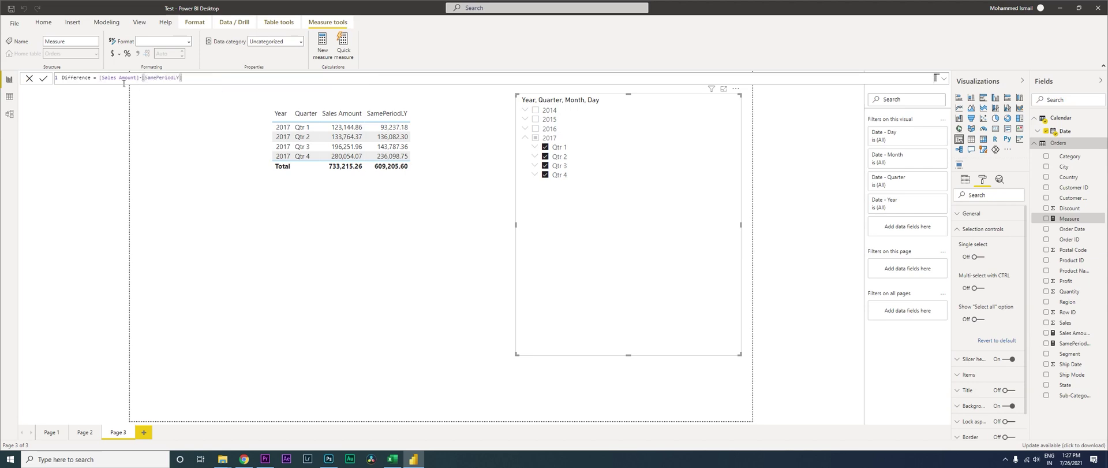
key(Return)
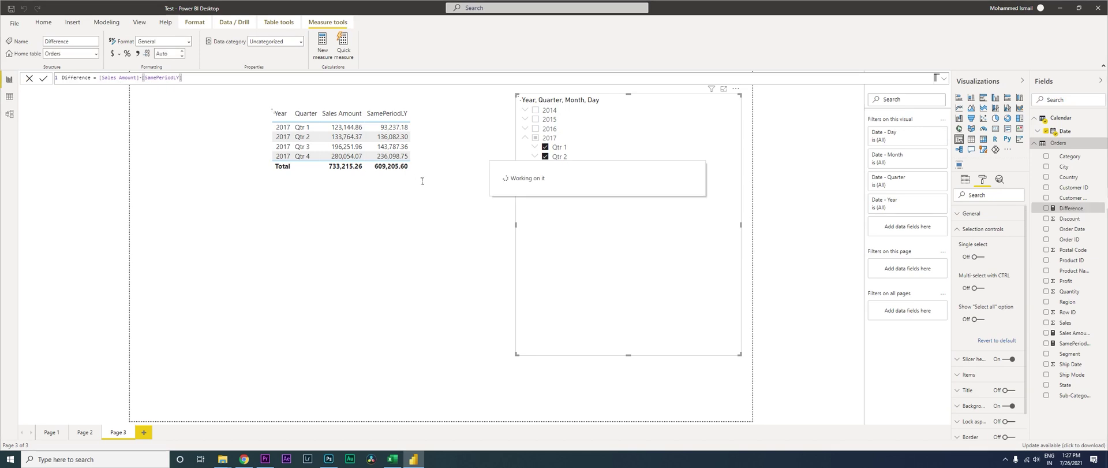
Step: Add the Difference measure to the table: 29,907.68, -2,317.93, 52,464.59, 43,955.31 by quarter
click(460, 139)
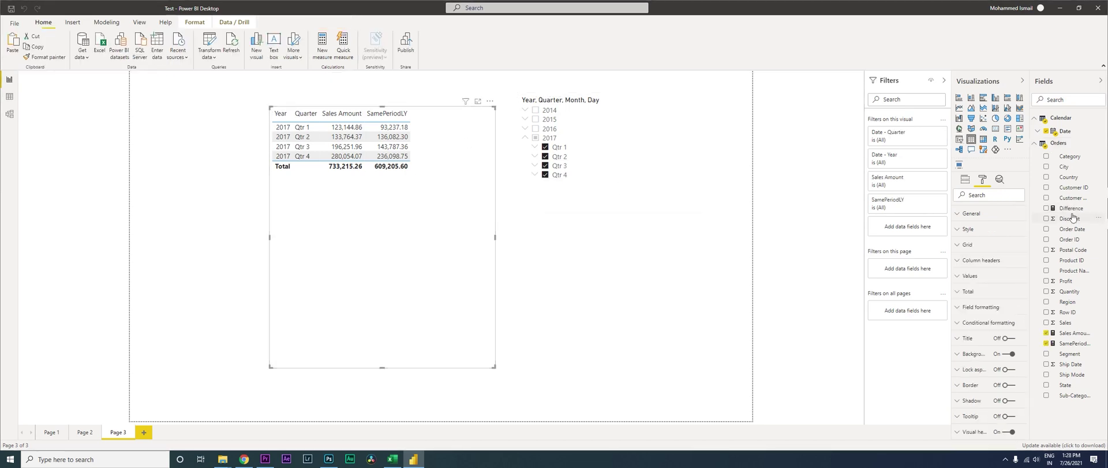
drag(1072, 212, 444, 169)
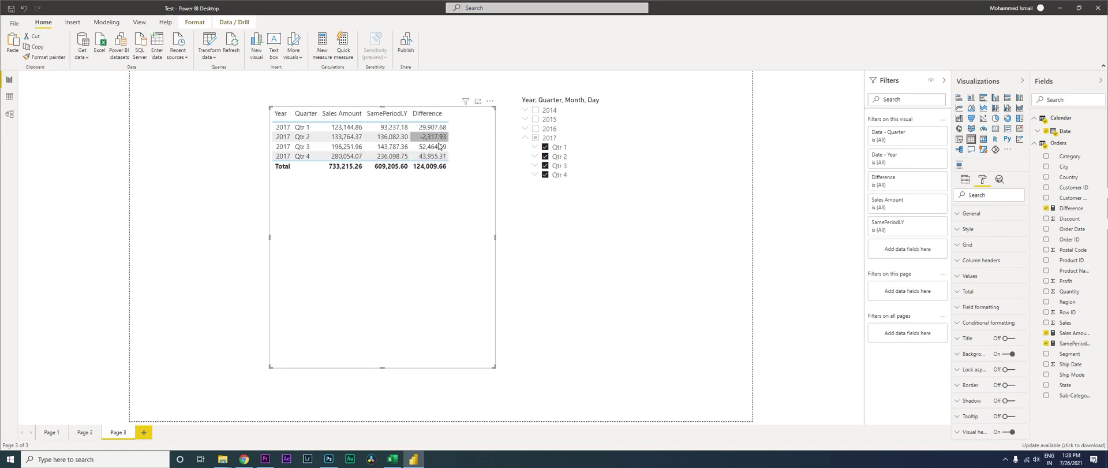
click(438, 262)
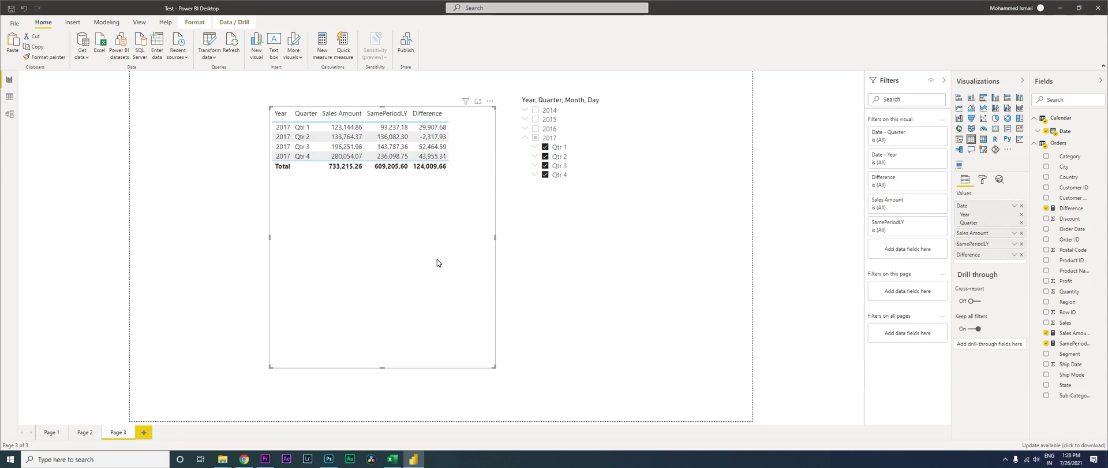